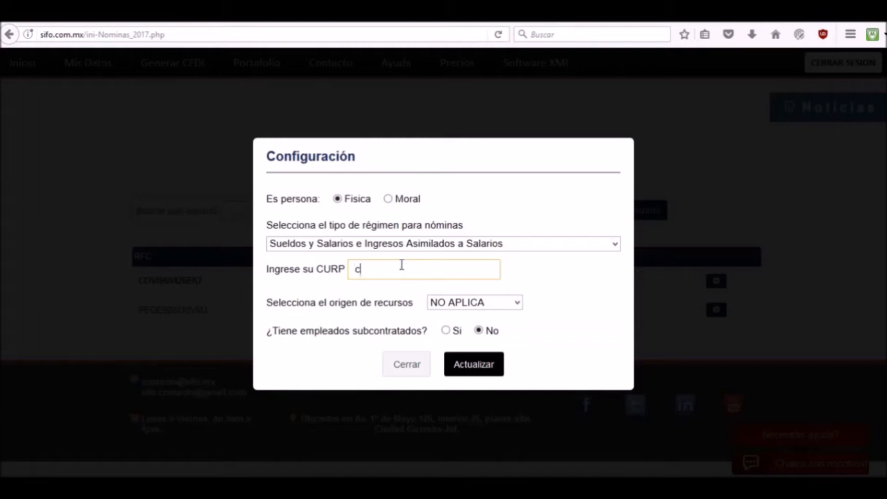
Complete the payroll configuration with the CURP, resource origin NO APLICA and subcontracted employees set to Si, then update and close it.
left_click(516, 302)
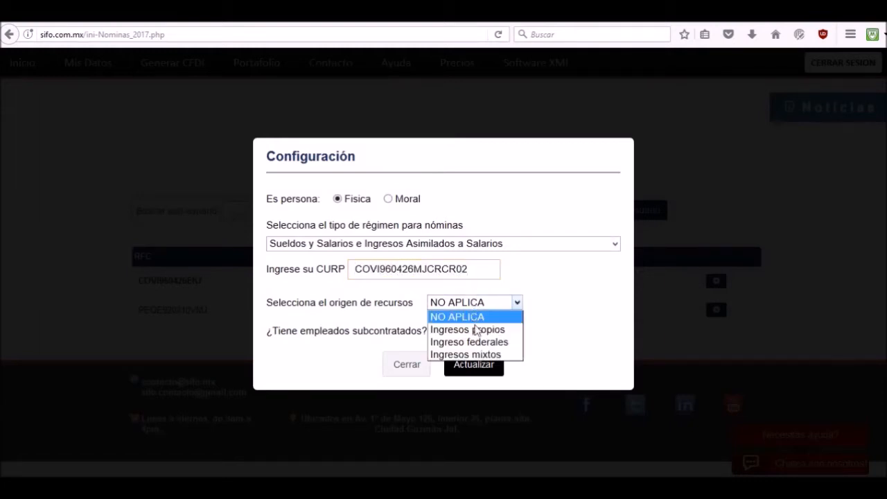
left_click(492, 320)
left_click(445, 331)
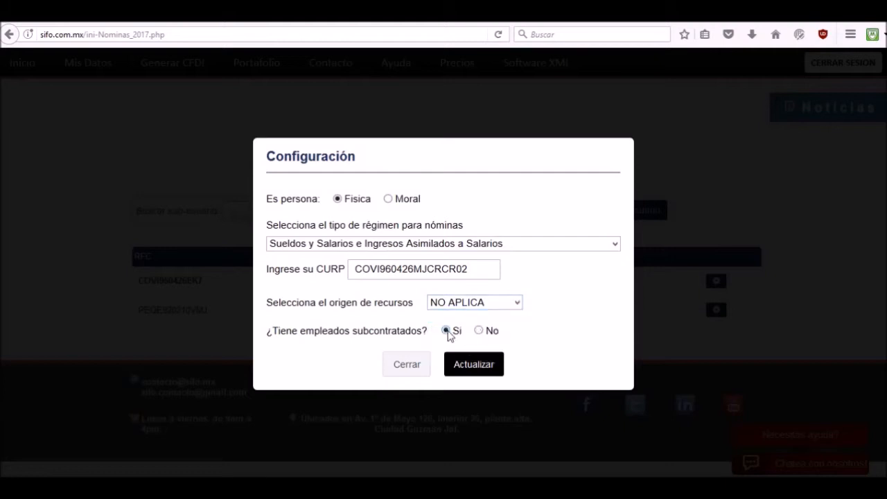
left_click(468, 367)
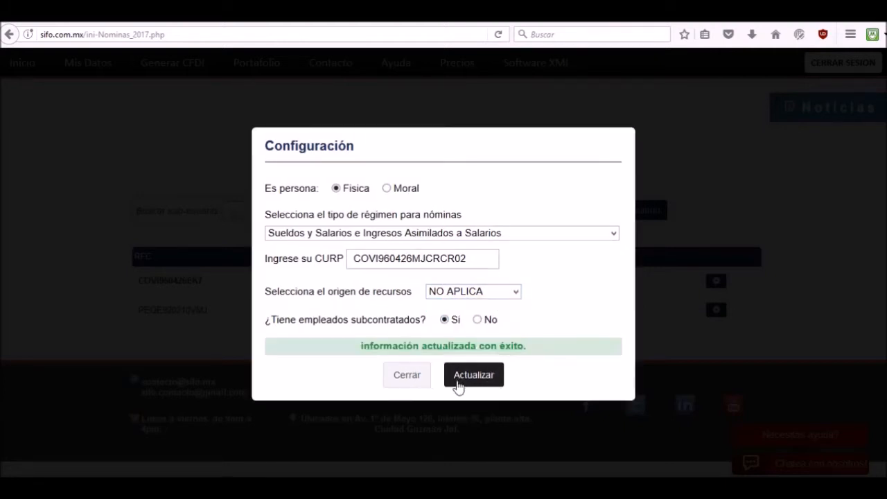
left_click(416, 378)
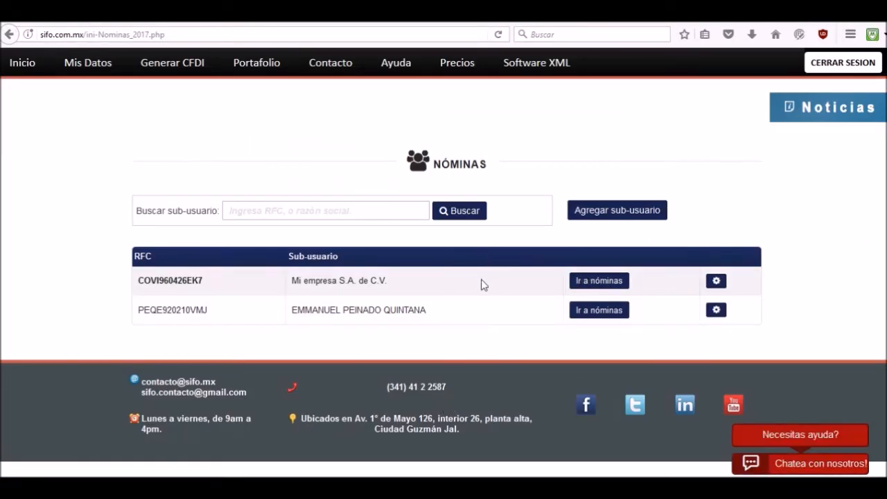
Open the payroll of Mi empresa S.A. de C.V. and start adding a new employee.
left_click(599, 281)
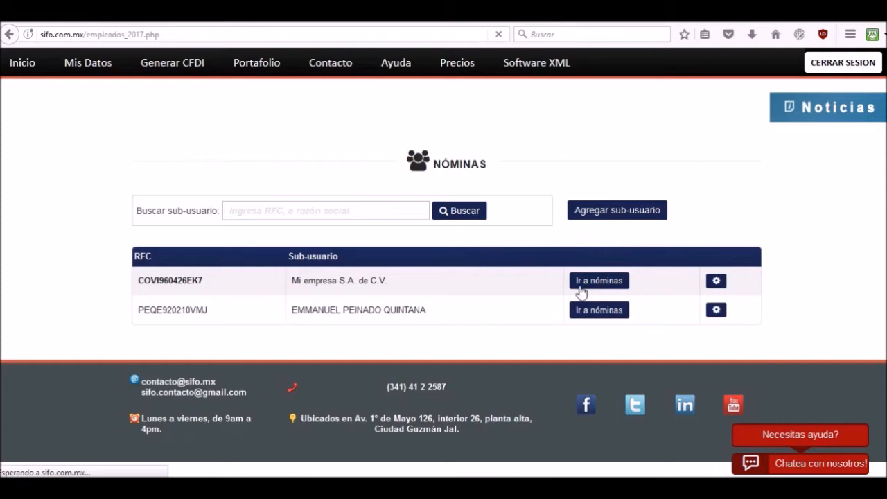
scroll(593, 293, "down", 3)
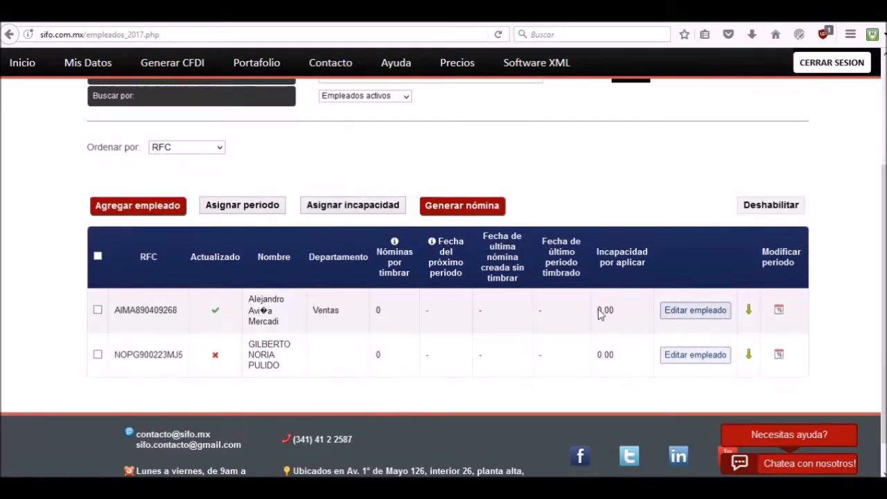
left_click(128, 208)
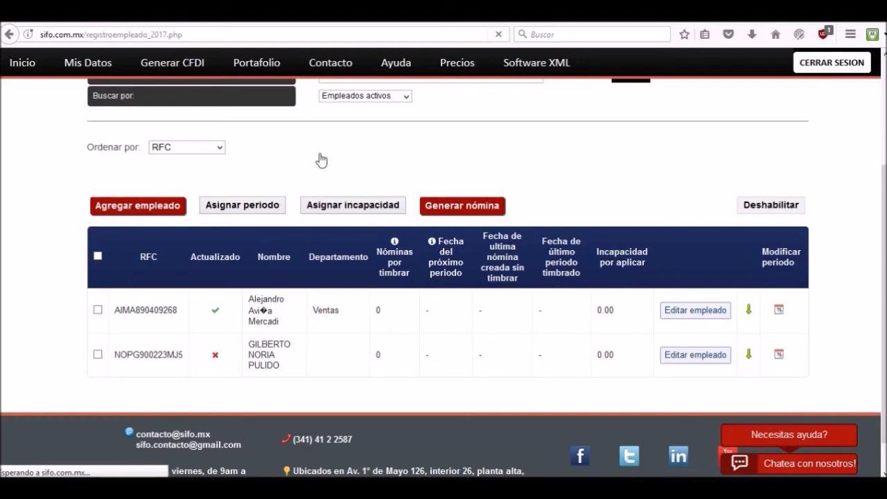
Enter the new employee's full name and RFC in the general data section.
type("A")
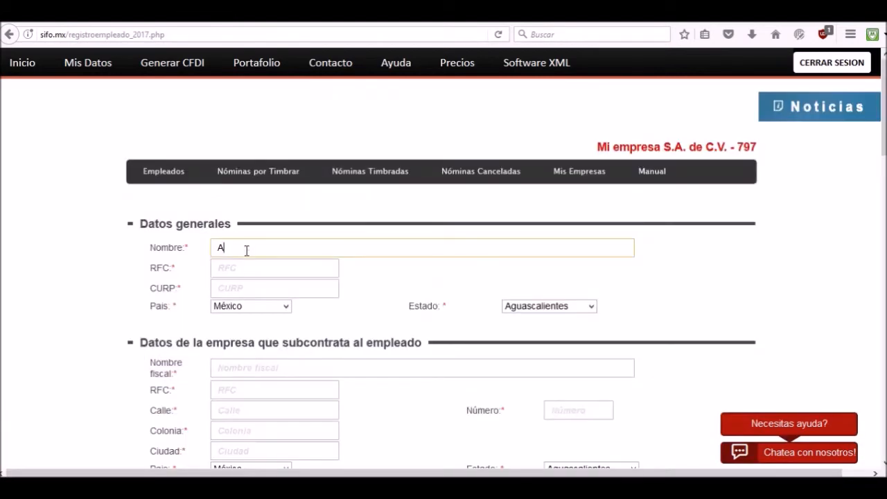
key("BackSpace")
left_click(245, 271)
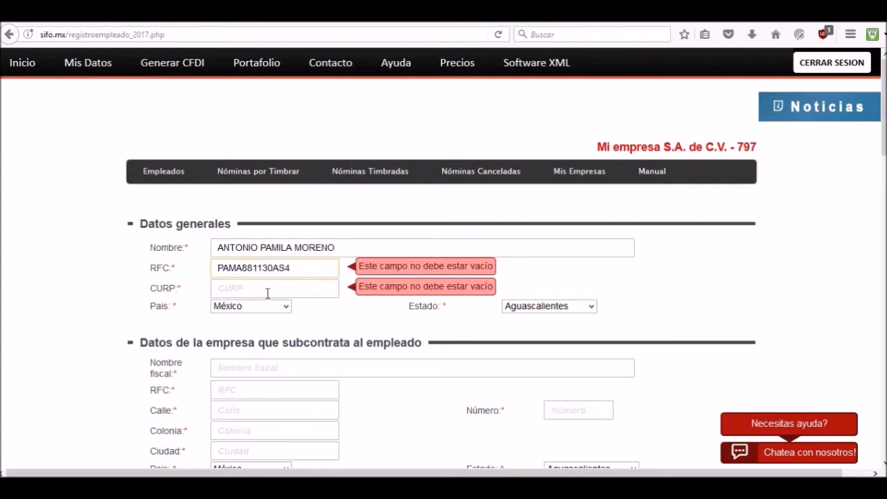
Enter the employee's CURP and set the employee's state to Jalisco.
left_click(267, 293)
type("OA")
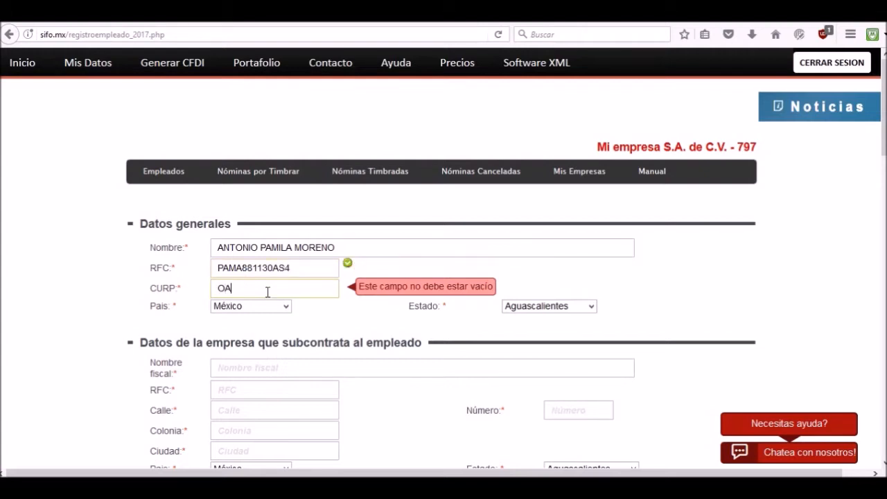
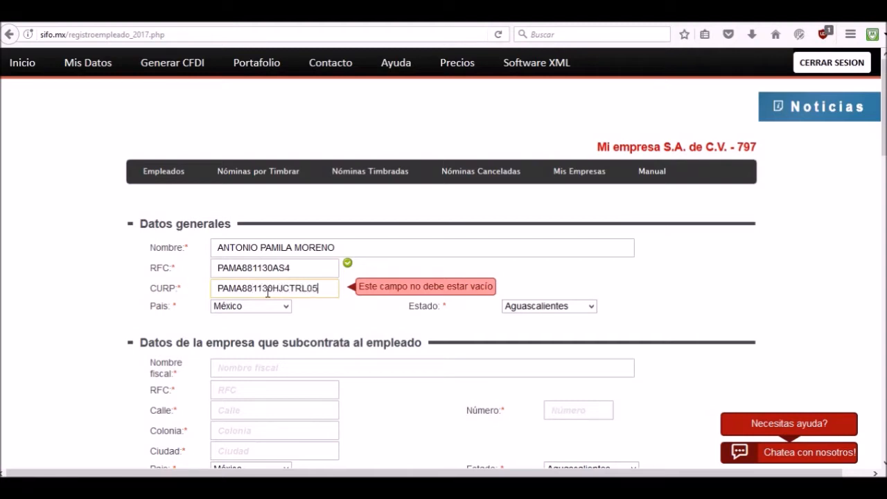
left_click(517, 309)
left_click(538, 234)
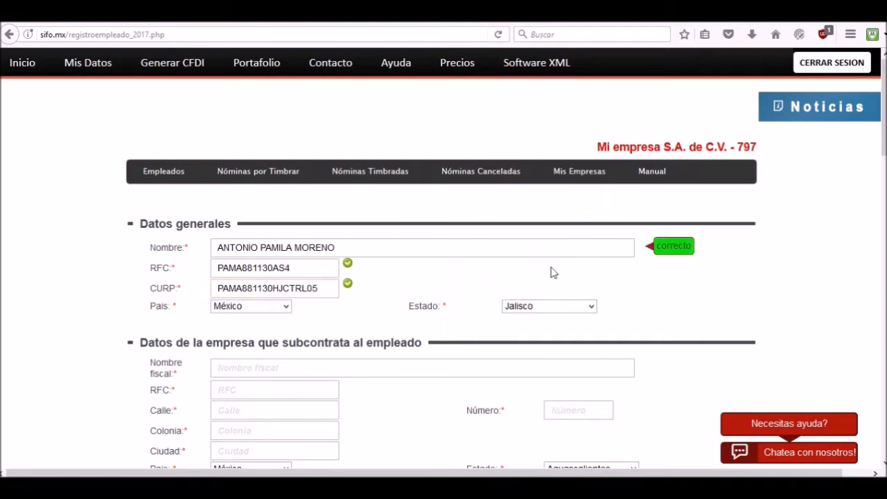
Enter the fiscal name and RFC of the company that subcontracts the employee.
scroll(552, 291, "down", 2)
scroll(552, 291, "down", 2)
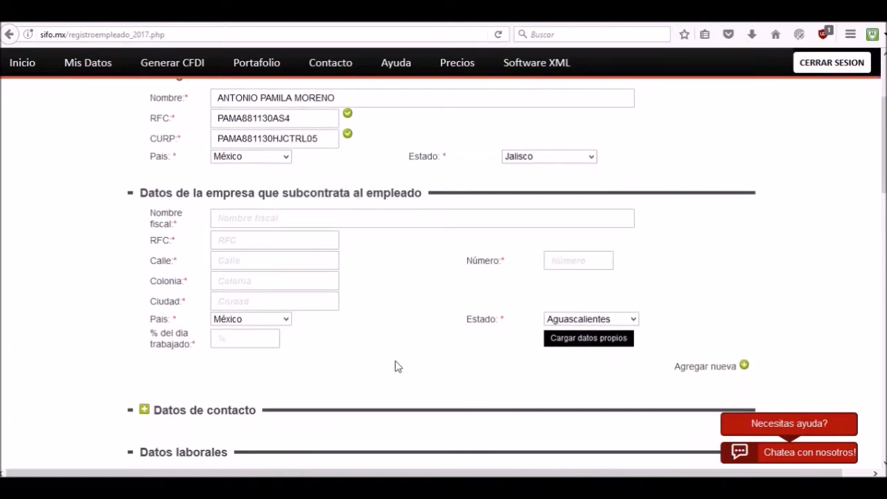
left_click(309, 220)
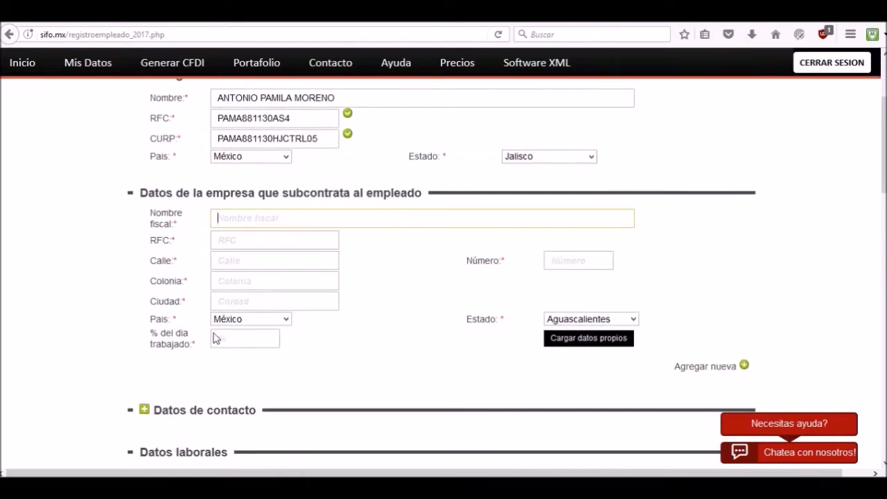
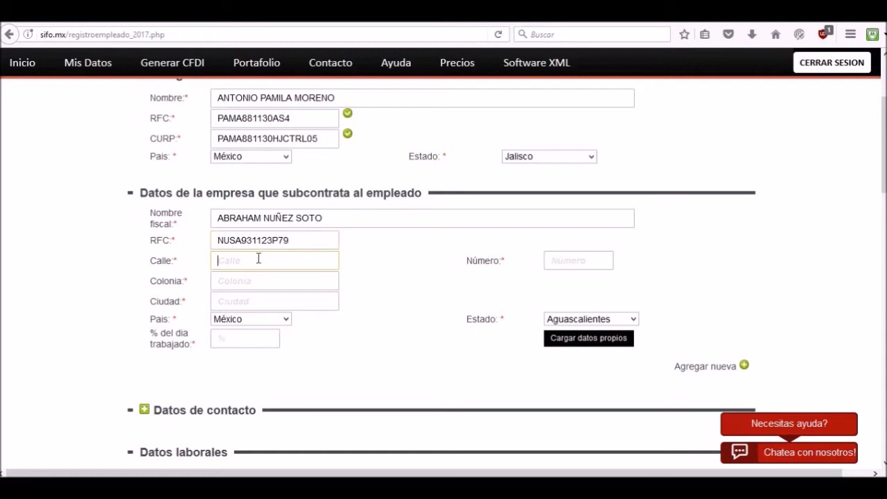
Fill in the subcontracting company's street, neighborhood, city and street number.
left_click(260, 299)
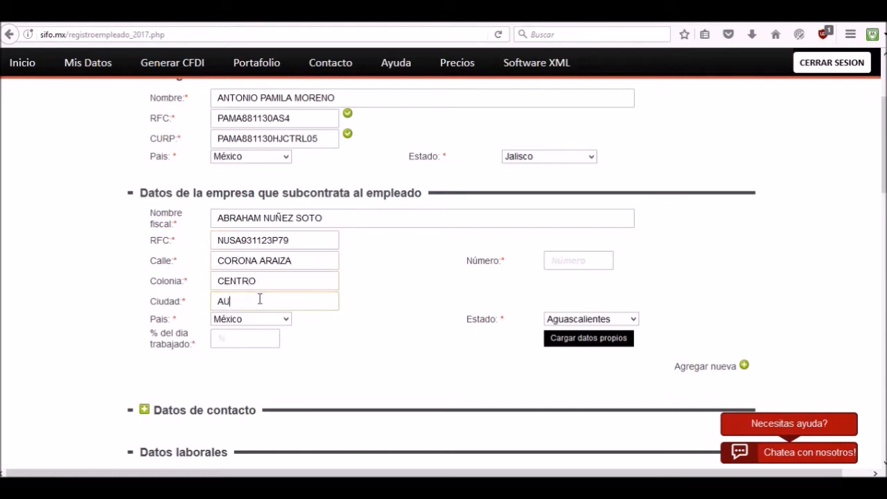
left_click(575, 258)
Set the subcontracting company's state to Jalisco and the percentage of the day worked to 50.
left_click(588, 318)
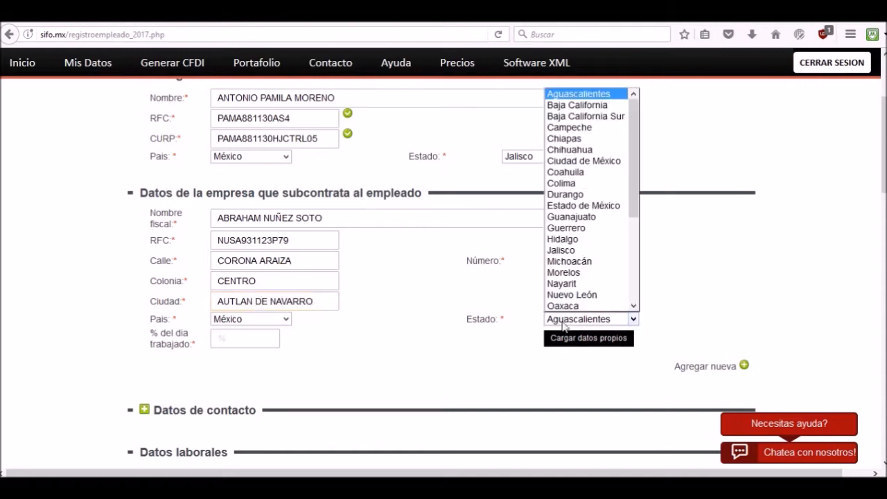
left_click(572, 251)
left_click(235, 336)
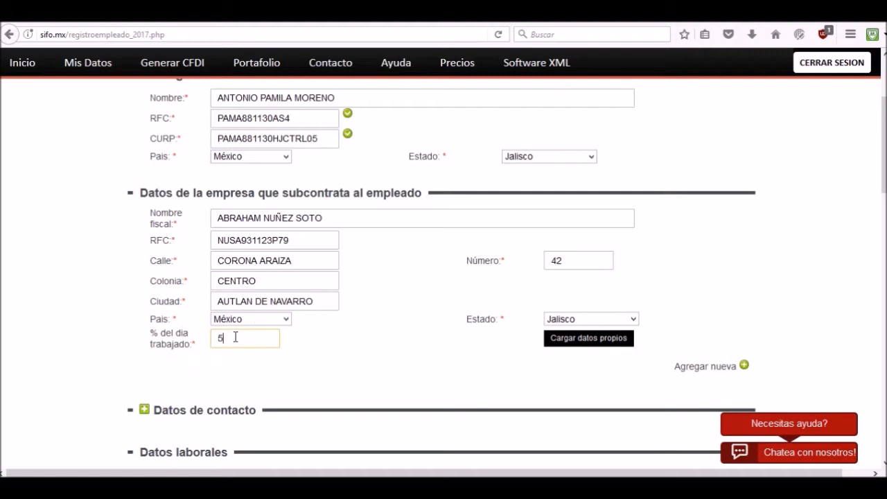
left_click(378, 320)
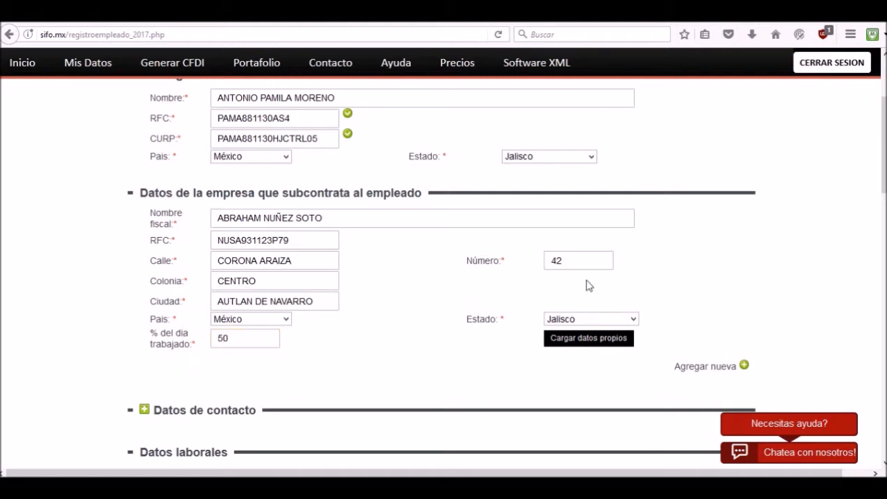
Add a second subcontracting company, load the account's own company data into it and set its state to Jalisco.
left_click(743, 366)
scroll(554, 381, "down", 2)
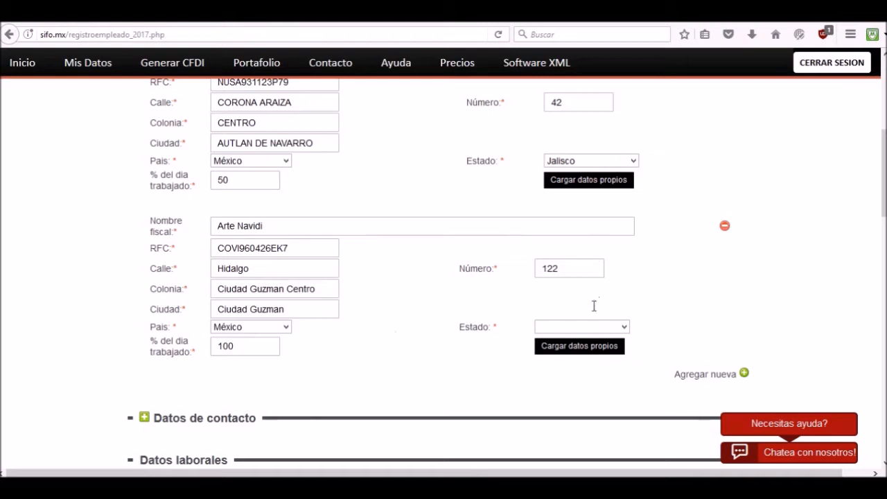
left_click(617, 327)
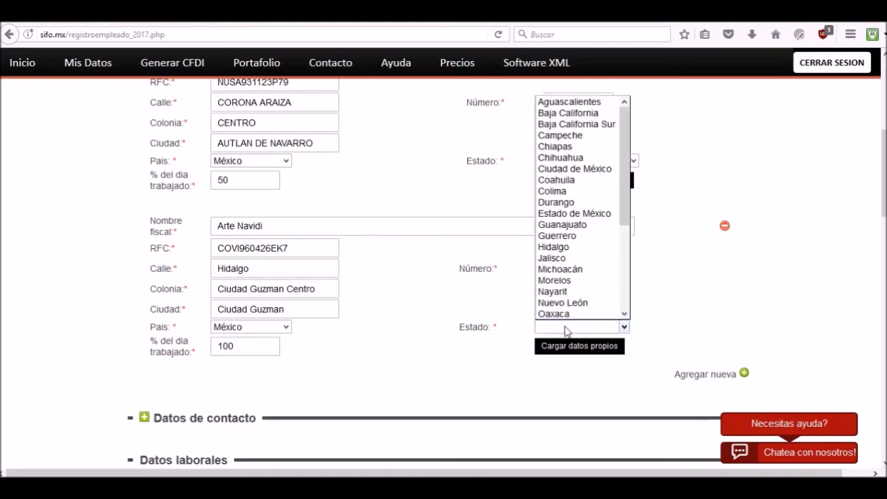
left_click(547, 259)
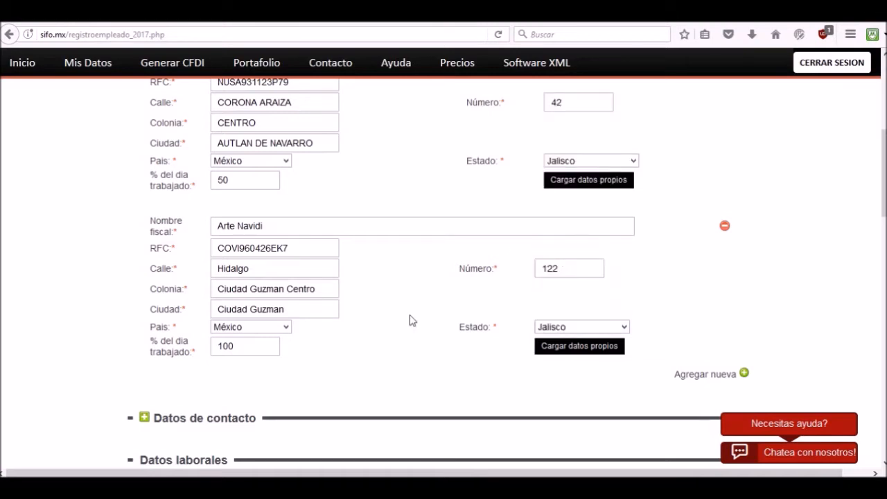
Remove the second subcontracting company from the employee record.
scroll(619, 172, "up", 2)
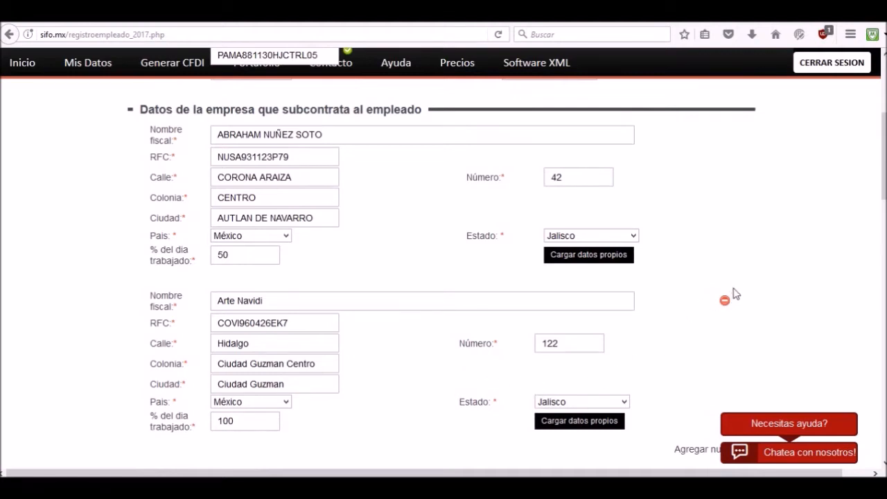
scroll(692, 222, "down", 2)
scroll(716, 267, "up", 2)
scroll(731, 256, "up", 2)
scroll(730, 257, "down", 2)
left_click(724, 300)
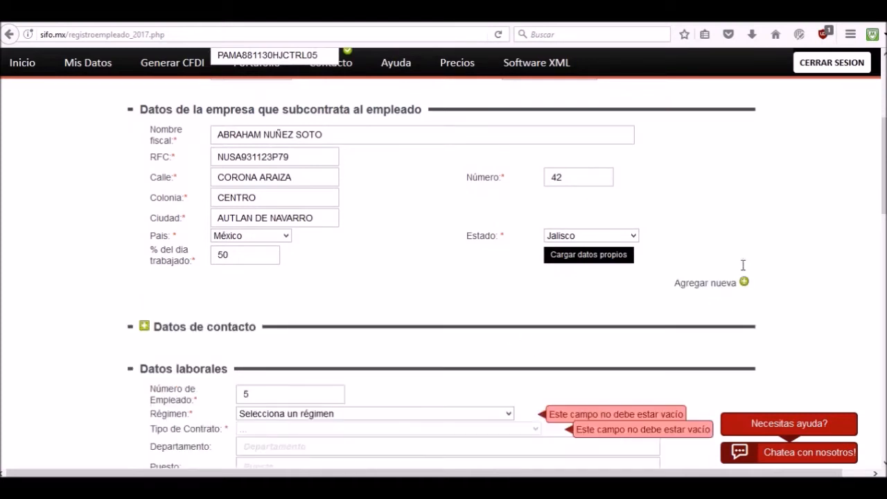
Load the account's own data into the remaining subcontracting company and set its state to Jalisco.
left_click(560, 258)
left_click(577, 235)
left_click(576, 403)
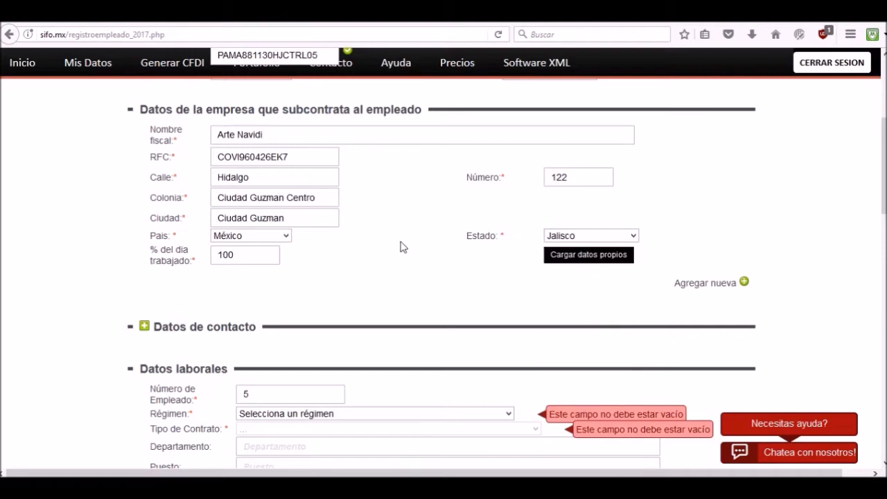
Set the employee's regime to (02) Sueldos and the contract type to (01) Contrato de trabajo por tiempo indeterminado.
scroll(399, 247, "down", 5)
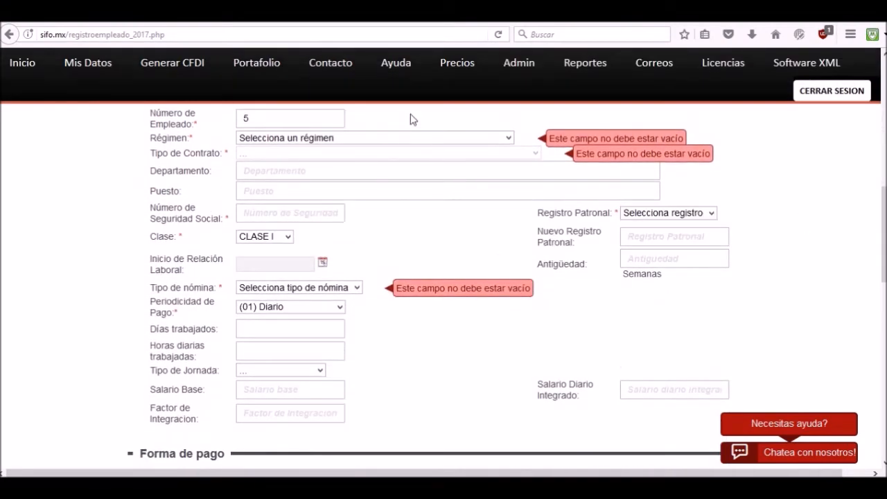
left_click(394, 138)
left_click(284, 164)
left_click(319, 153)
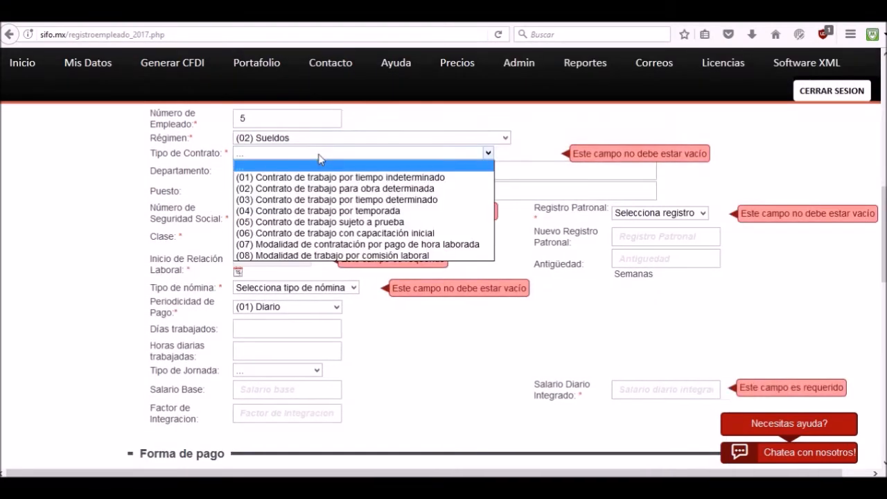
left_click(298, 177)
Enter VENTAS as the employee's department and SUPERVISOR as the position.
left_click(298, 171)
type("VENTAS")
left_click(295, 192)
type("SUPERVISOR")
Enter the employee's social security number and choose the existing employer registration.
left_click(297, 215)
left_click(660, 212)
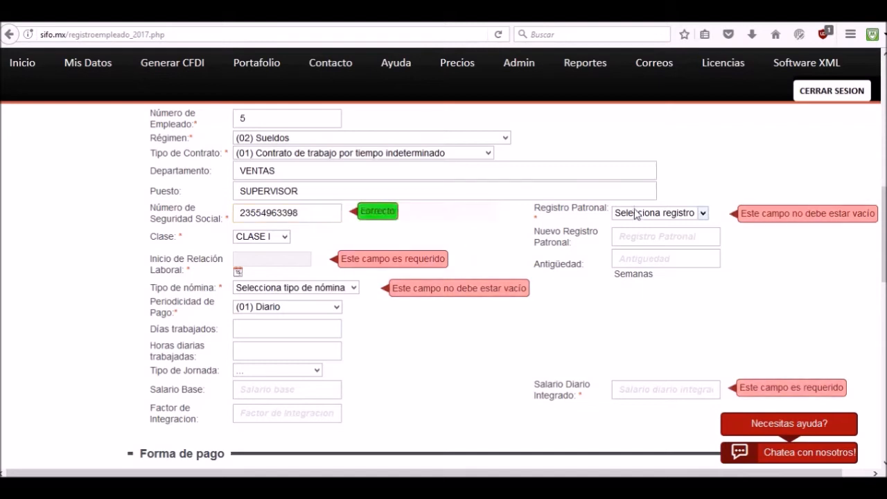
left_click(648, 280)
Set the start of the employment relationship to 2016-02-11 and the payroll type to Nómina ordinaria.
left_click(256, 263)
left_click(123, 286)
left_click(183, 335)
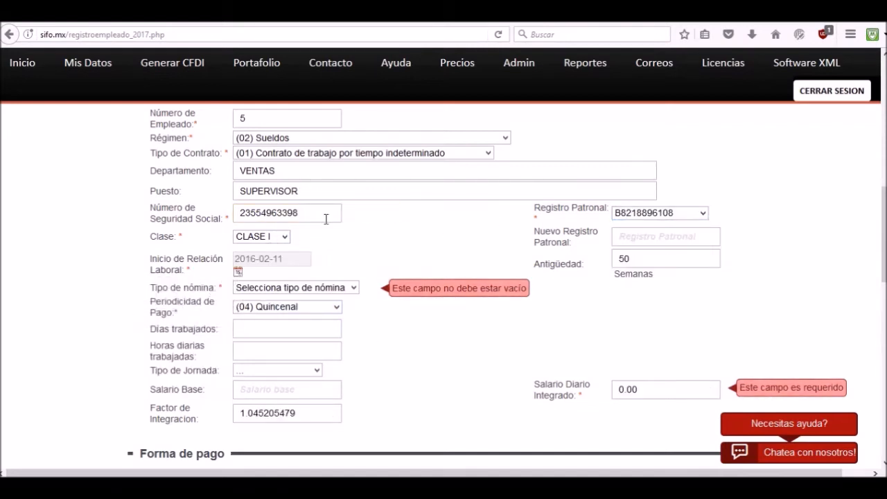
left_click(348, 287)
left_click(290, 311)
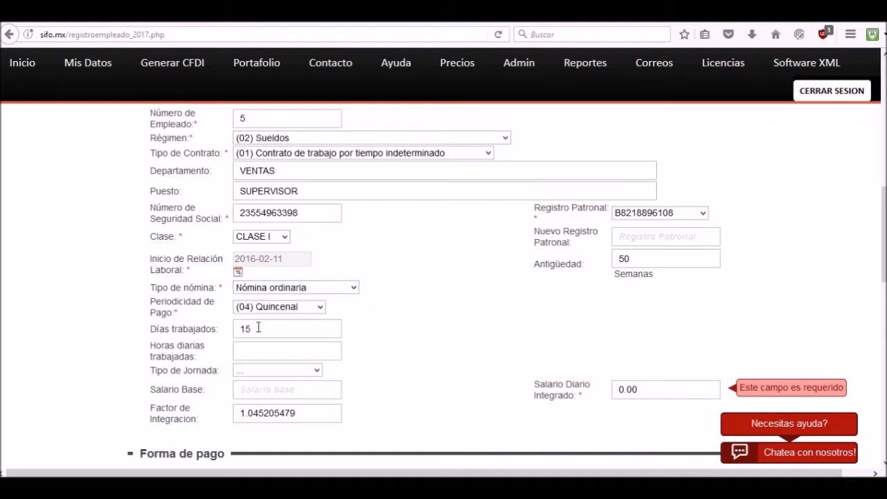
Set the workday to 8 daily hours with shift type (01) Diurna, and the base salary to 100.
left_click(260, 369)
left_click(266, 394)
type("100")
left_click(558, 396)
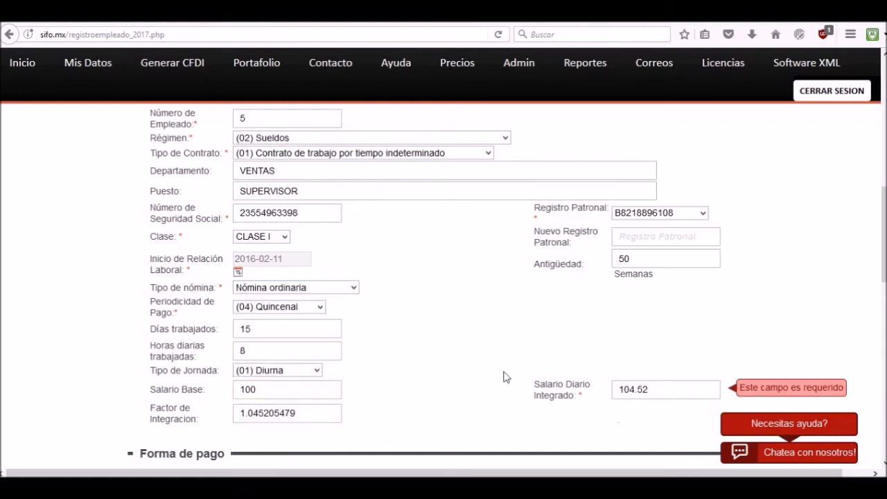
Add 28 - Tarjeta de débito as the payment method and remove the Efectivo entry.
scroll(451, 352, "down", 5)
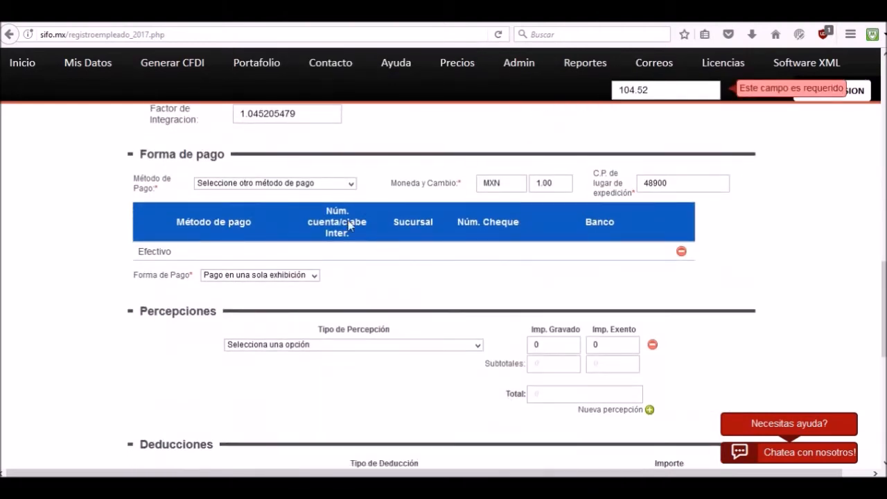
left_click(350, 183)
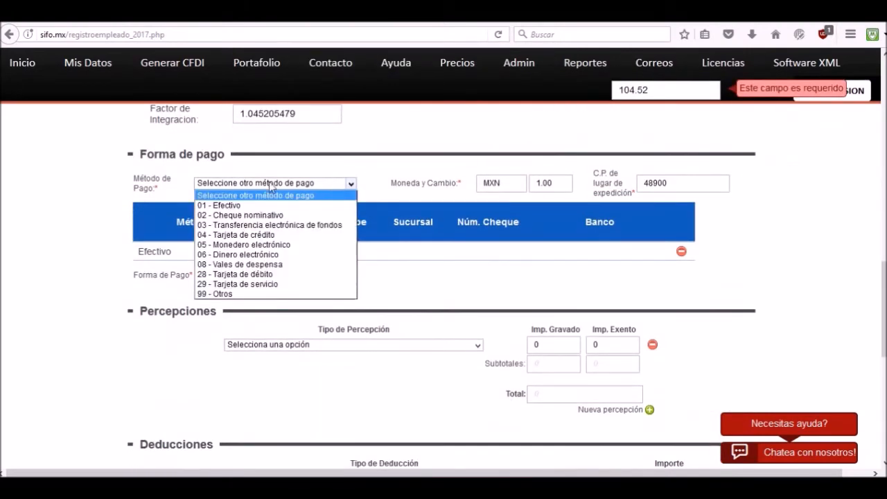
left_click(259, 275)
left_click(725, 252)
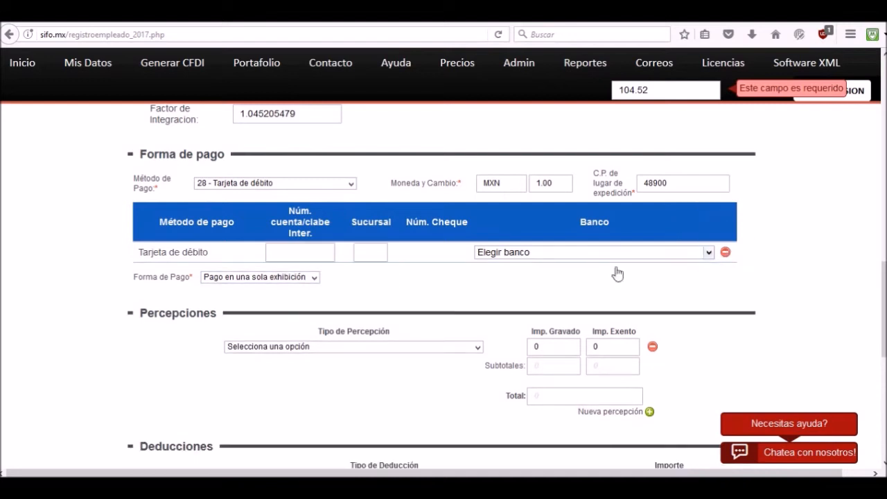
Enter the account/CLABE number for the debit card payment and choose (012) BBVA BANCOMER as its bank.
left_click(314, 253)
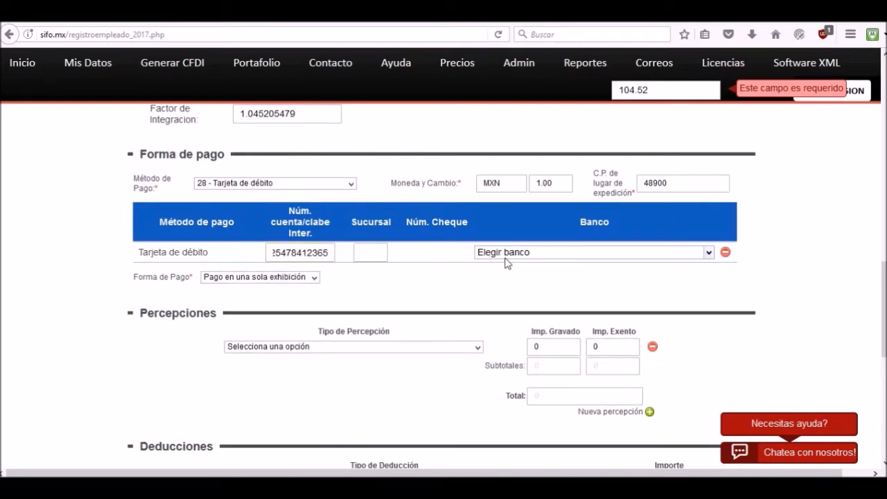
left_click(708, 252)
scroll(554, 405, "down", 6)
scroll(554, 409, "down", 1)
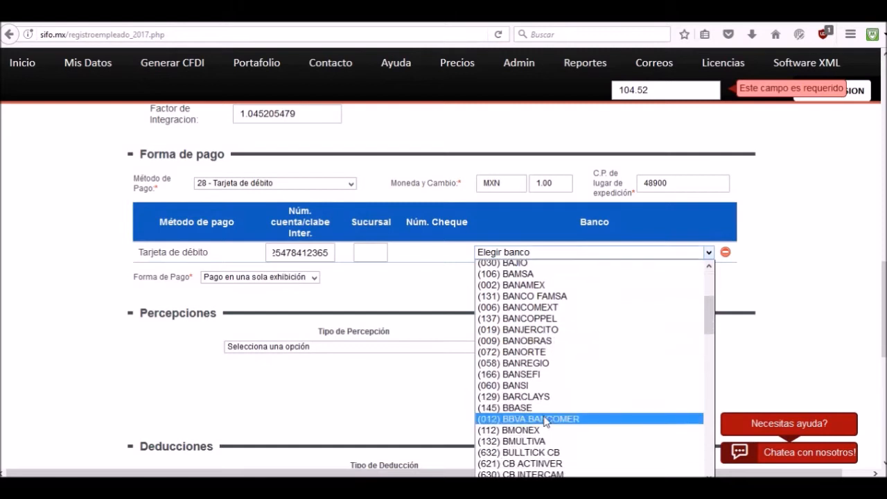
left_click(547, 416)
scroll(376, 297, "down", 3)
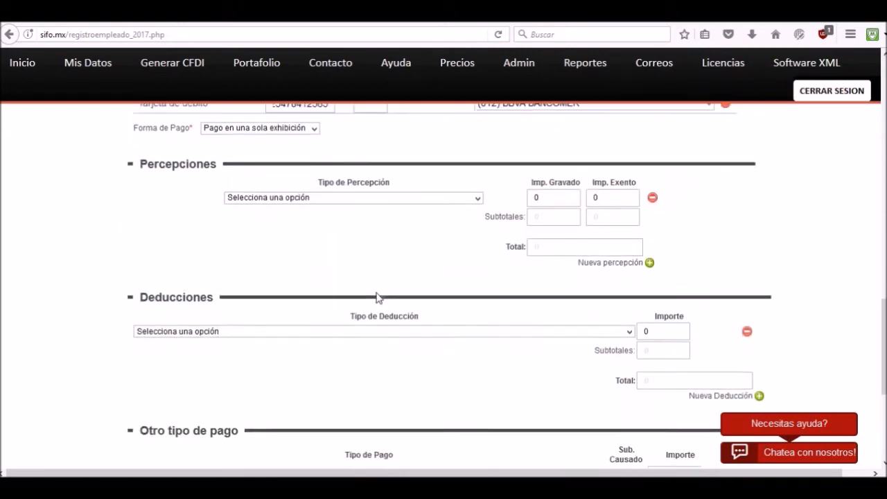
Set the first perception to (1) Sueldos, Salarios Rayas y Jornales with a taxed amount of 1500.
left_click(335, 198)
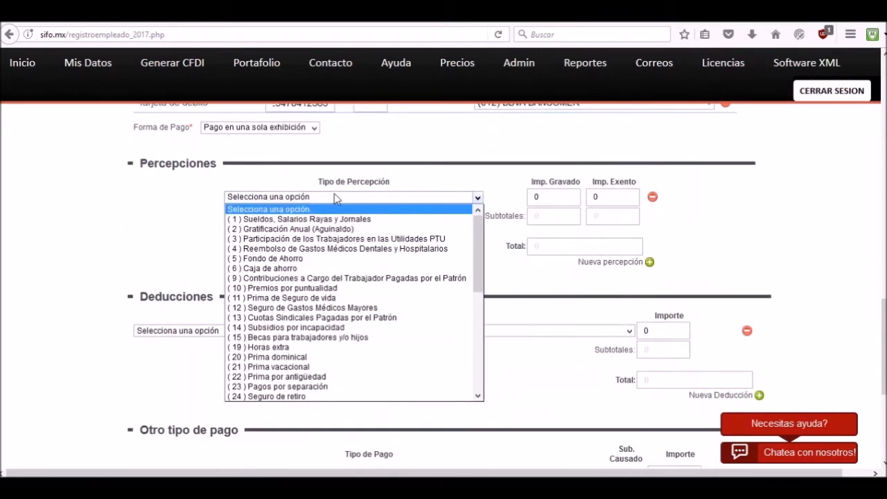
left_click(299, 220)
left_click(561, 197)
left_click_drag(558, 196, 524, 198)
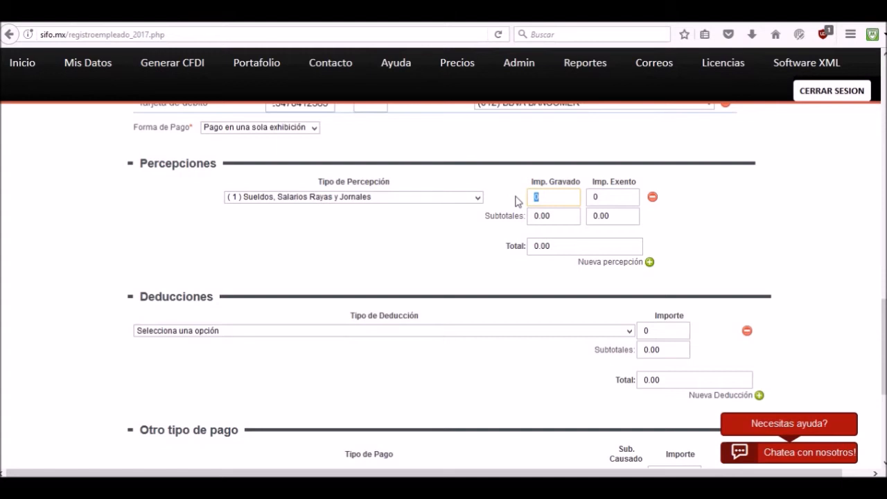
type("1500")
Add a second perception of type (14) Subsidios por incapacidad with a taxed amount of 100.
left_click(649, 261)
left_click(466, 217)
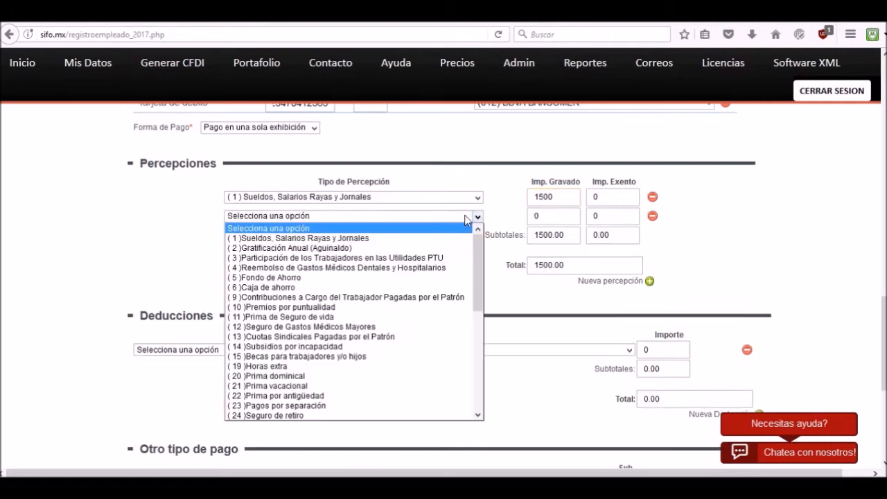
left_click(321, 347)
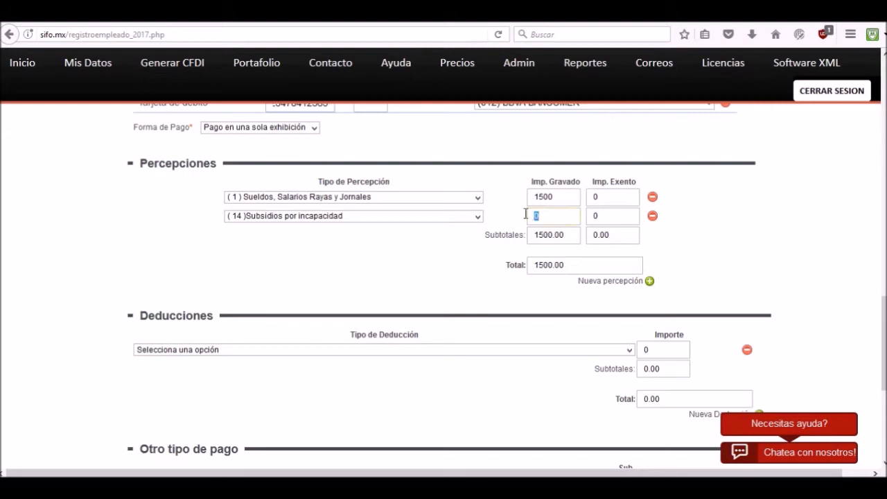
type("1")
left_click(470, 267)
Add a third perception of type (19) Horas extra.
left_click(649, 280)
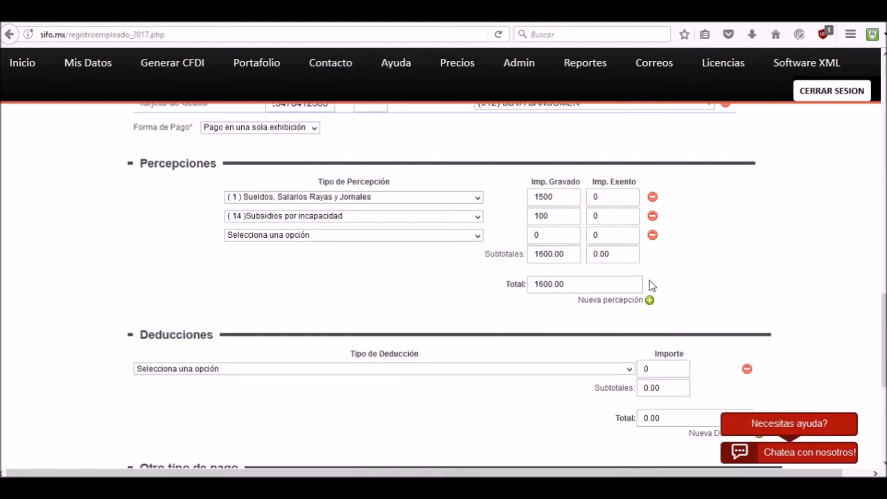
left_click(478, 236)
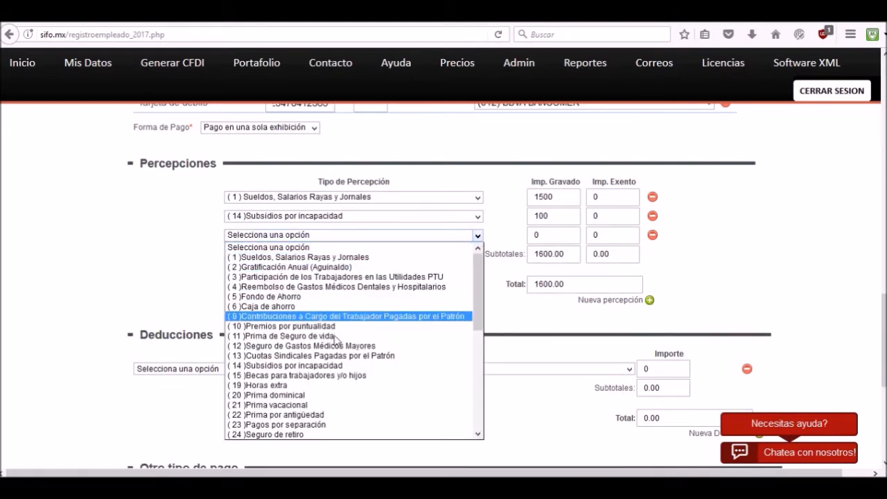
scroll(294, 391, "down", 2)
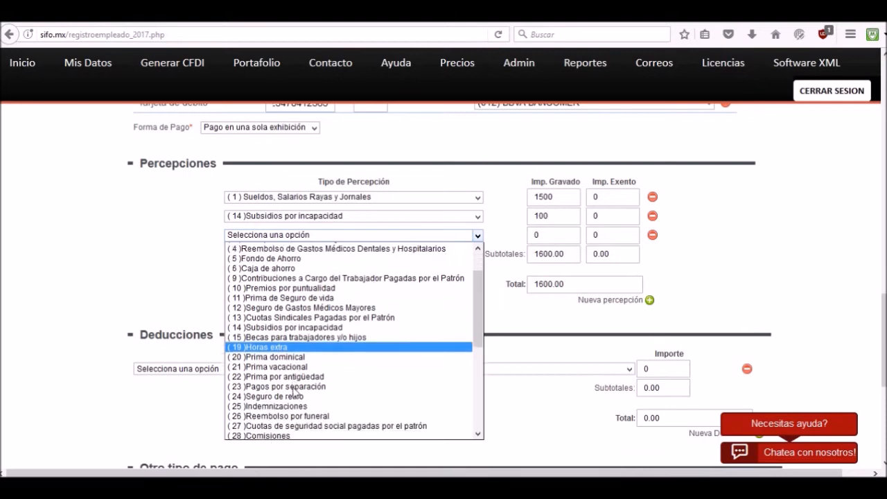
scroll(294, 391, "down", 3)
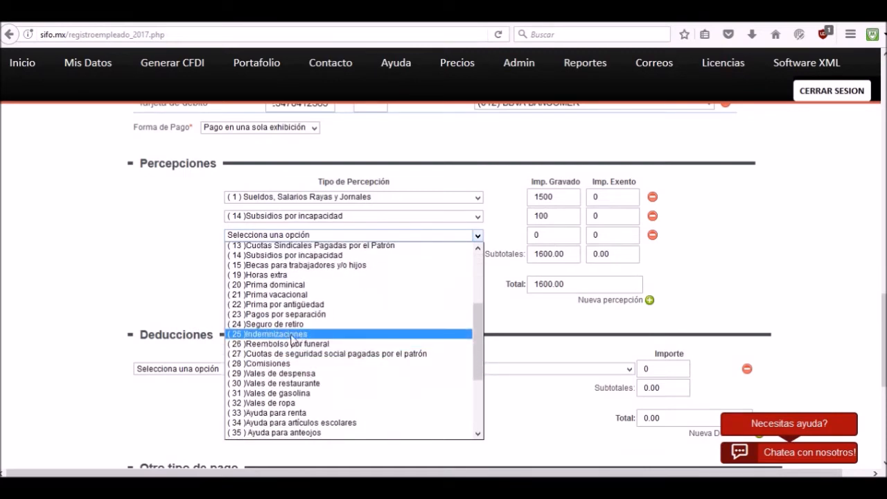
scroll(292, 338, "down", 5)
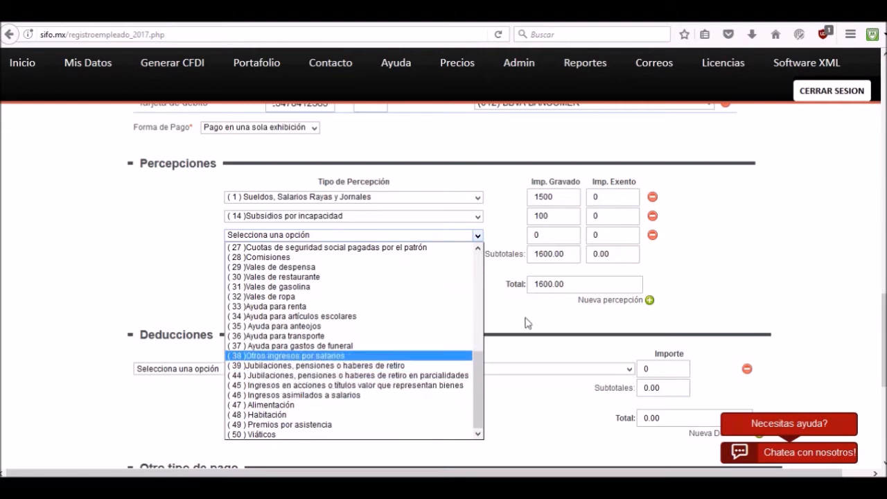
scroll(377, 313, "up", 4)
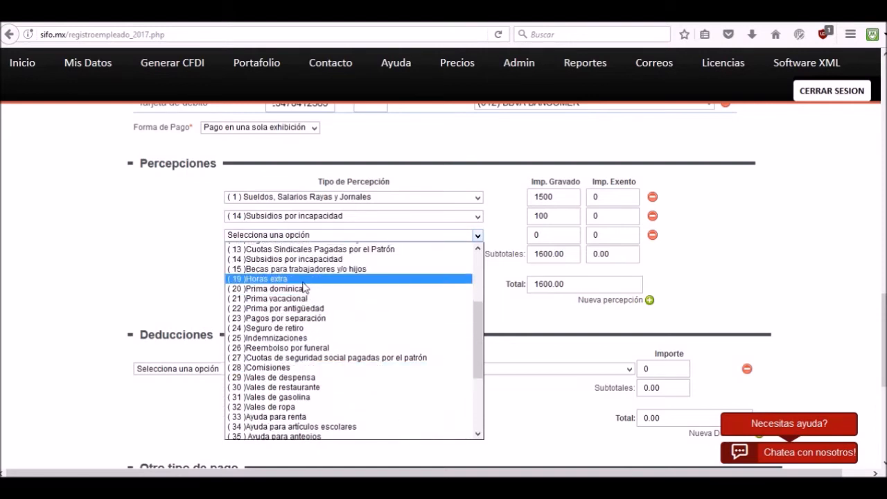
left_click(311, 279)
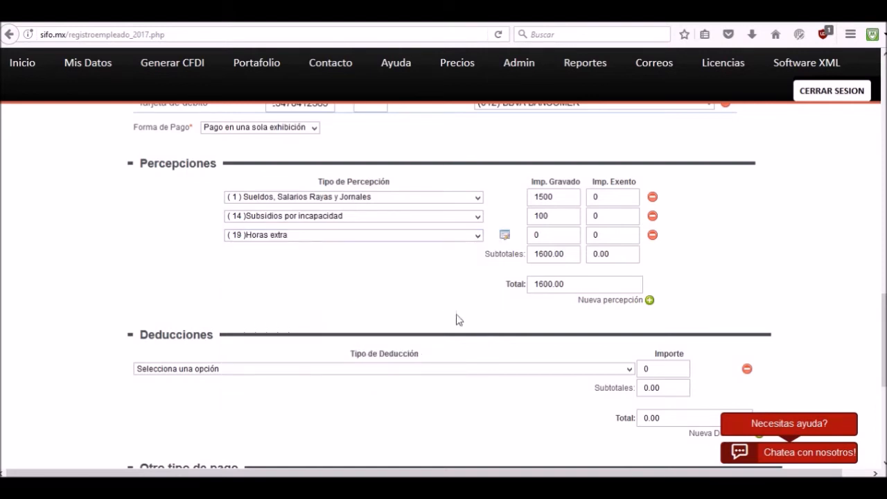
Save the Horas extra details with hour type (01) Dobles and 2 extra days, and set its exempt amount to 50.
left_click(504, 236)
left_click(338, 257)
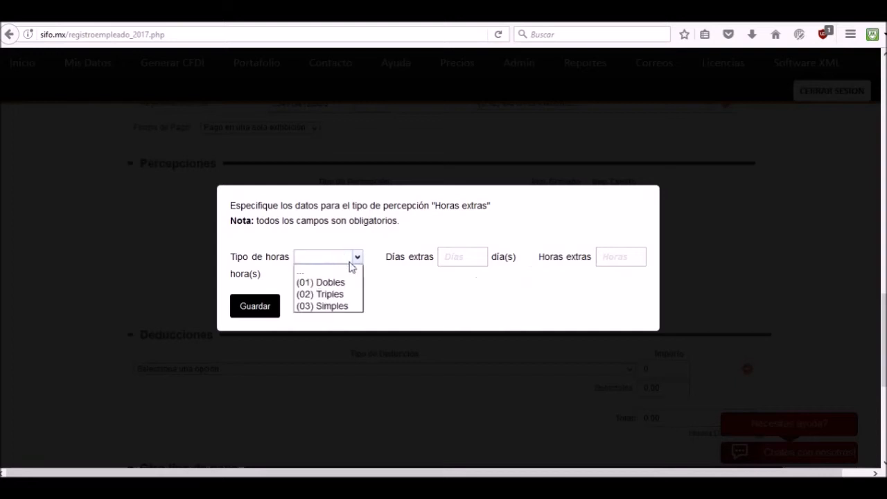
left_click(338, 283)
left_click(454, 257)
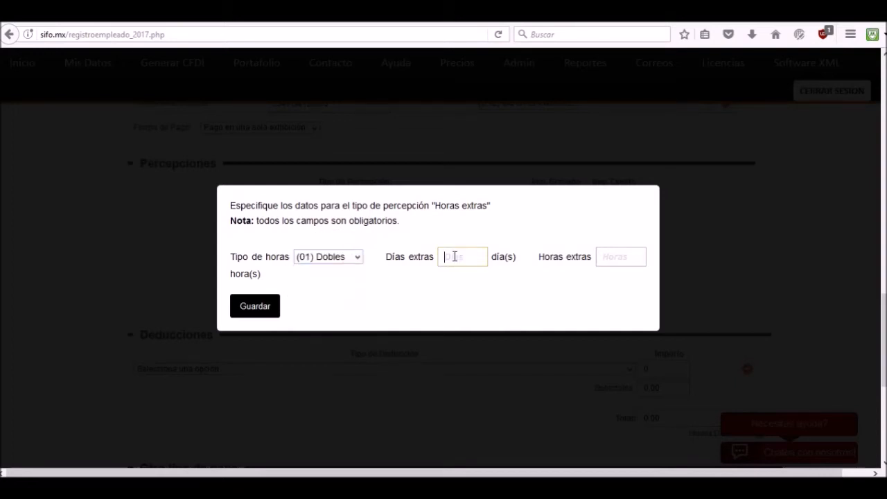
type("2")
left_click(260, 304)
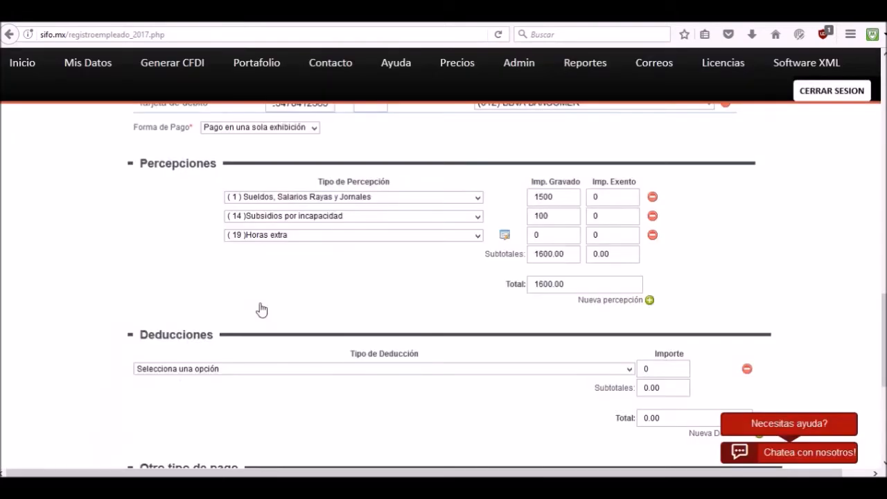
left_click(589, 235)
type("50")
Set the deduction to (1) Seguridad social with an amount of 37.60.
scroll(740, 254, "down", 4)
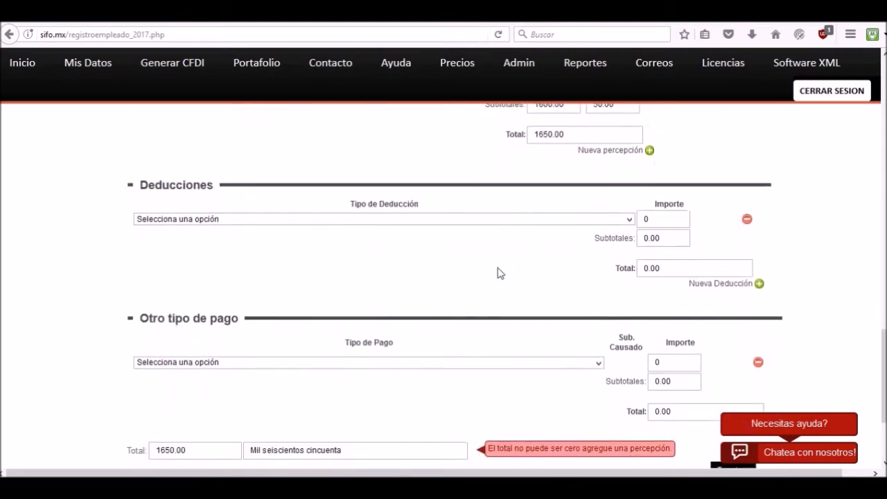
left_click(571, 218)
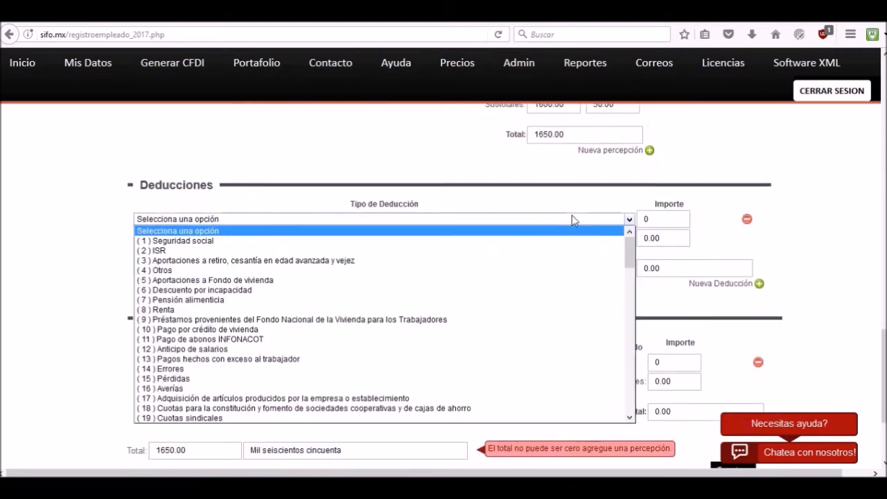
left_click(204, 240)
left_click(656, 220)
key("BackSpace")
type("37.6")
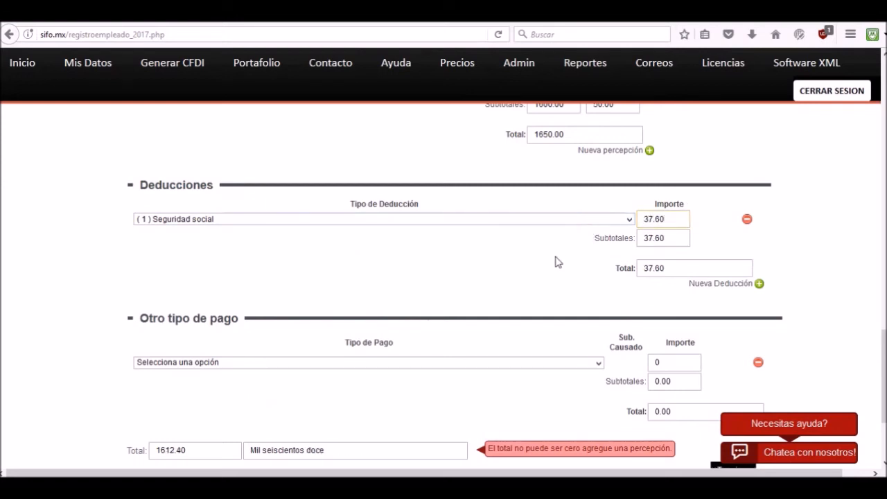
Try (4) Aplicación de saldo a favor por compensación anual as other payment, remove that row, and finish the employee registration.
scroll(550, 264, "down", 2)
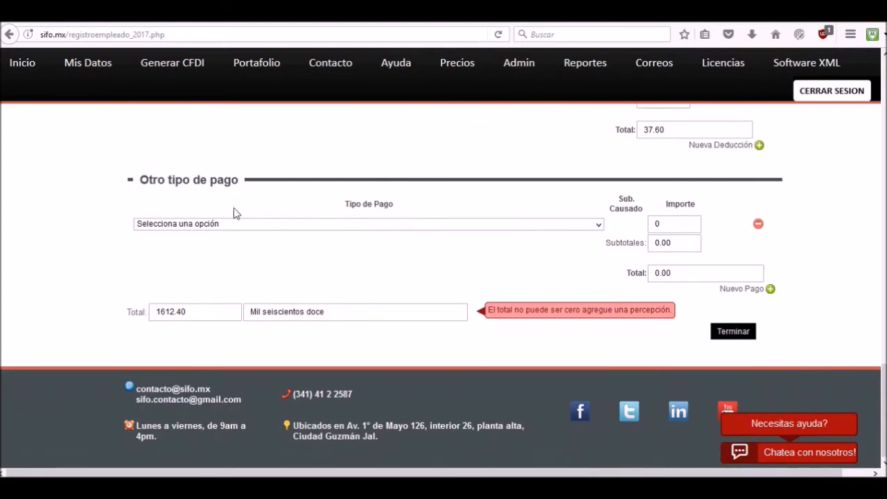
left_click(287, 226)
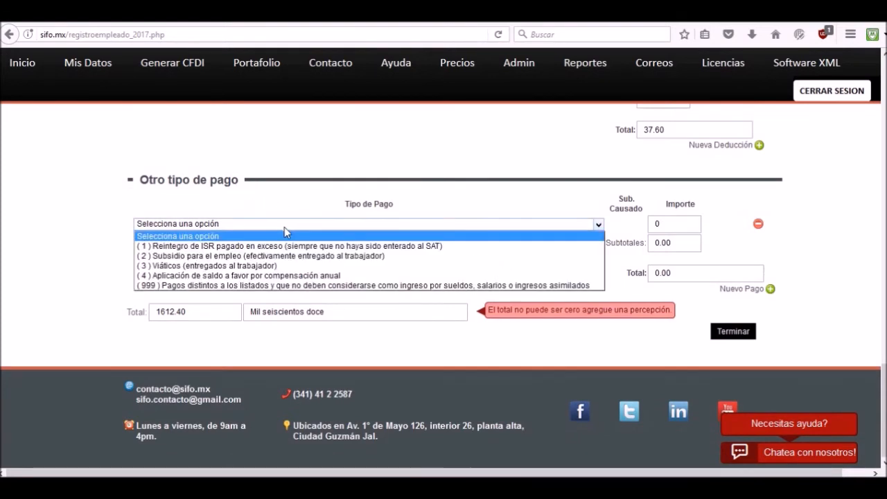
left_click(224, 276)
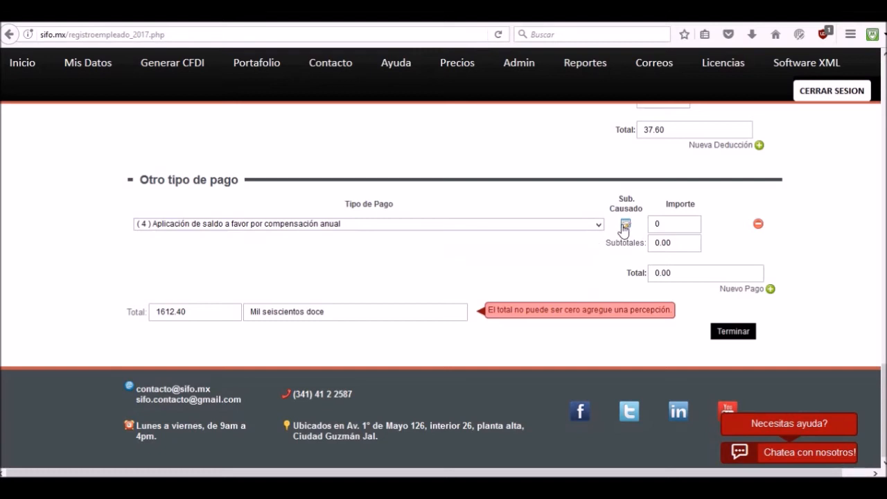
left_click(758, 224)
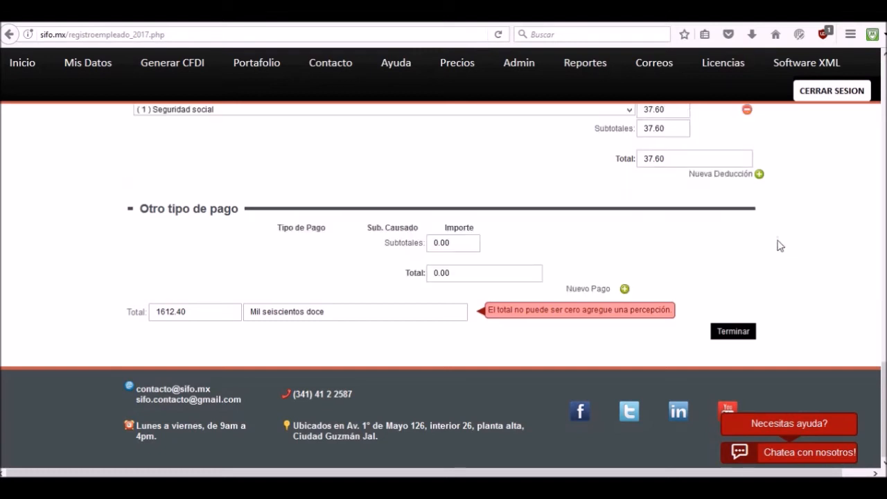
left_click(736, 335)
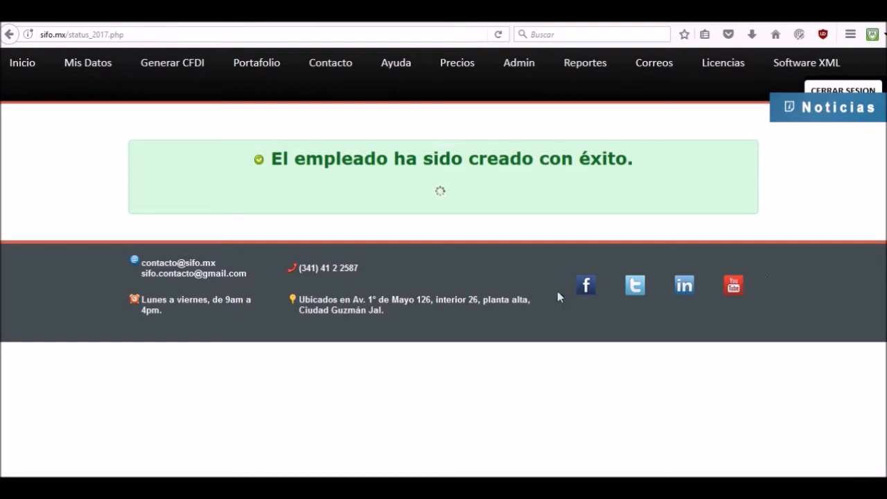
Review the employee list, including each employee's update status, pending payrolls and next period date.
scroll(693, 277, "down", 3)
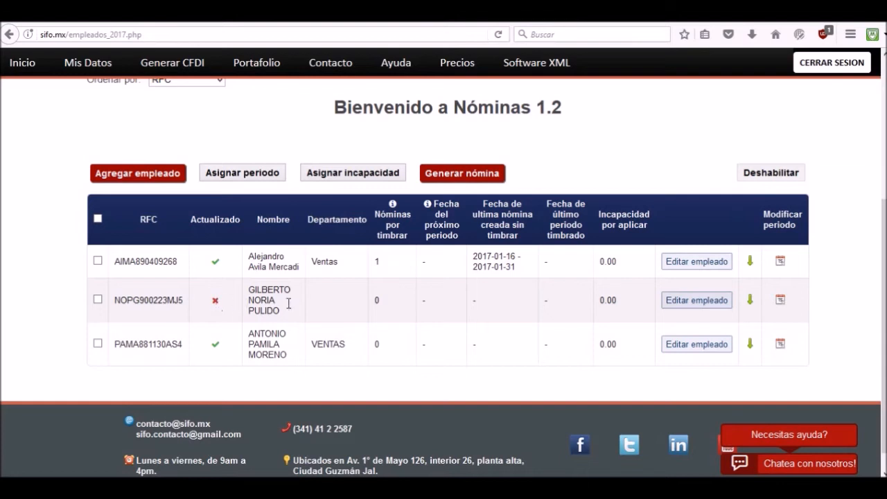
left_click(691, 303)
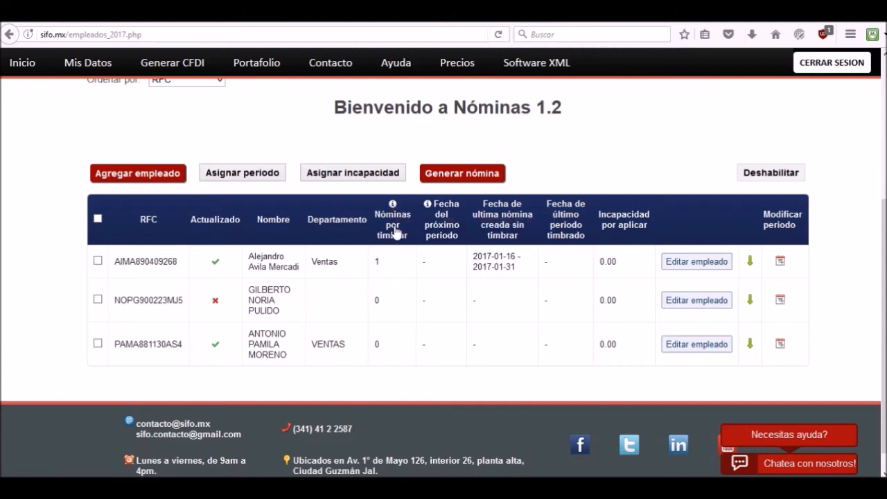
scroll(392, 239, "up", 4)
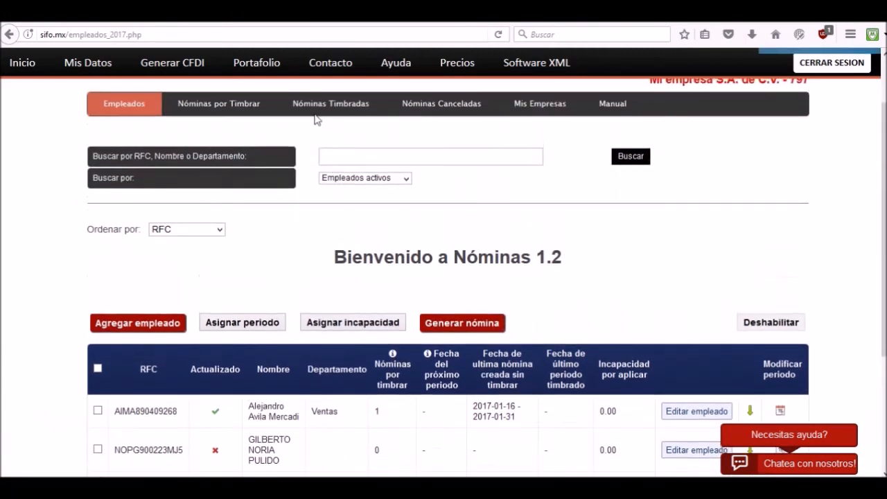
scroll(360, 257, "down", 4)
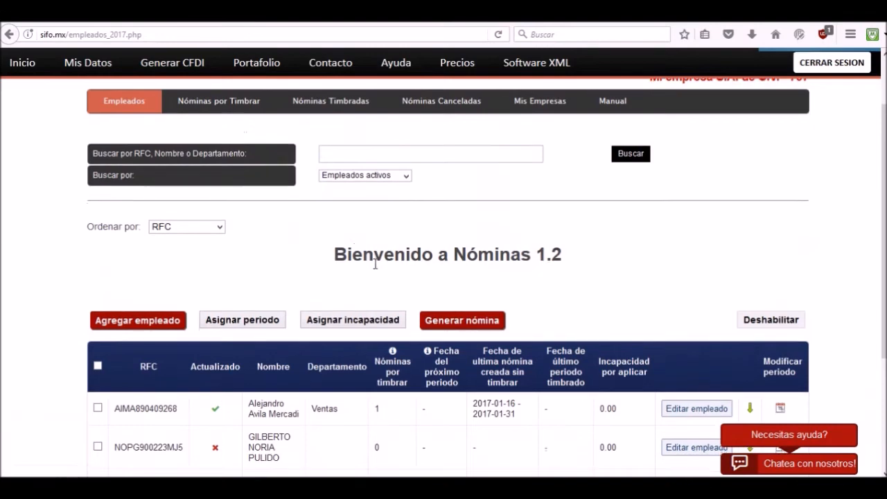
scroll(375, 264, "down", 1)
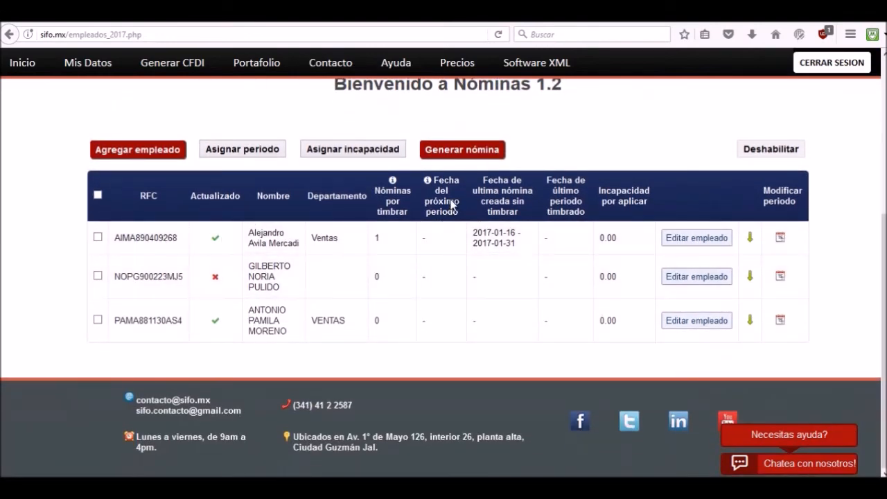
mouse_move(428, 186)
Select the first and third employees and assign them a period with initial payment date 2017-01-16.
left_click(97, 237)
left_click(98, 320)
left_click(227, 152)
left_click(510, 216)
left_click(561, 91)
left_click(568, 162)
Set the period's final payment date to 2017-01-31 and its payment date to 2017-02-01, and save it for the selected employees.
left_click(509, 243)
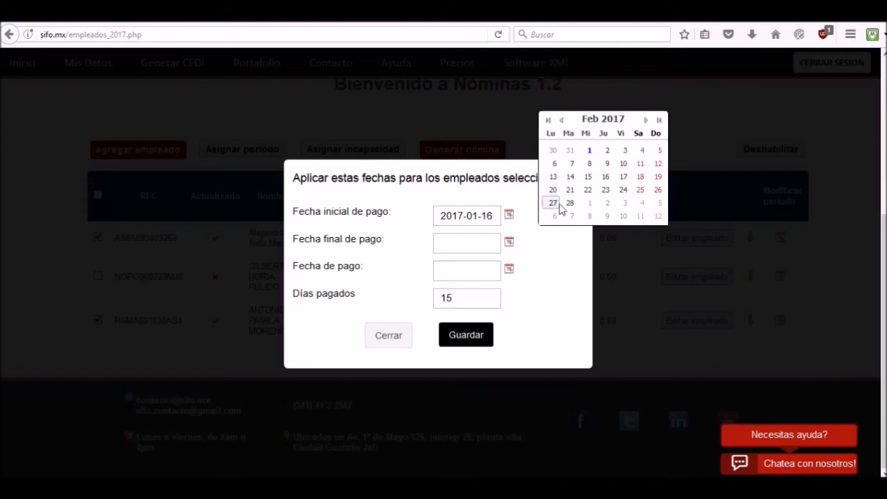
left_click(562, 120)
left_click(570, 215)
left_click(509, 270)
left_click(579, 187)
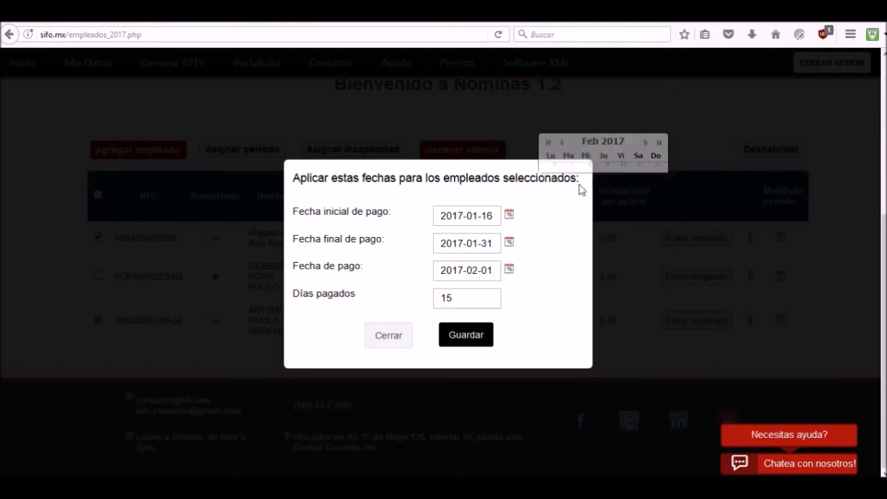
left_click(474, 340)
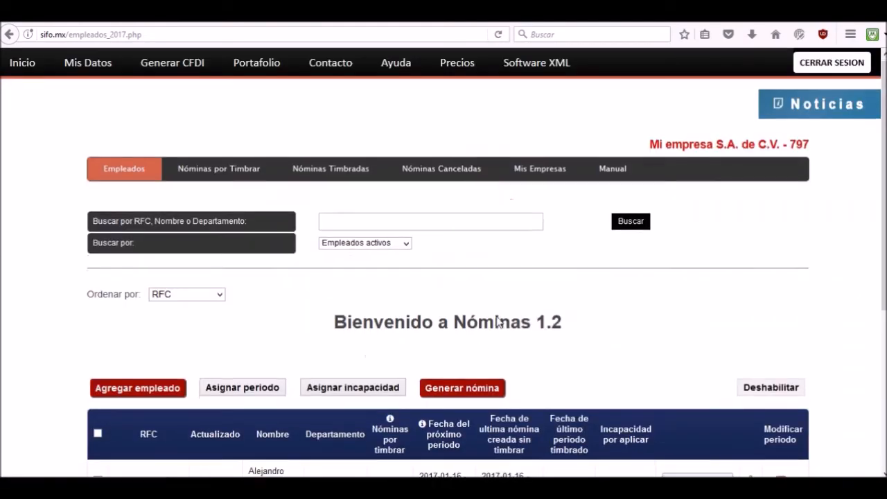
Check the assigned periods in the employee list and view the first employee's next payment dates without changing them.
scroll(505, 351, "down", 4)
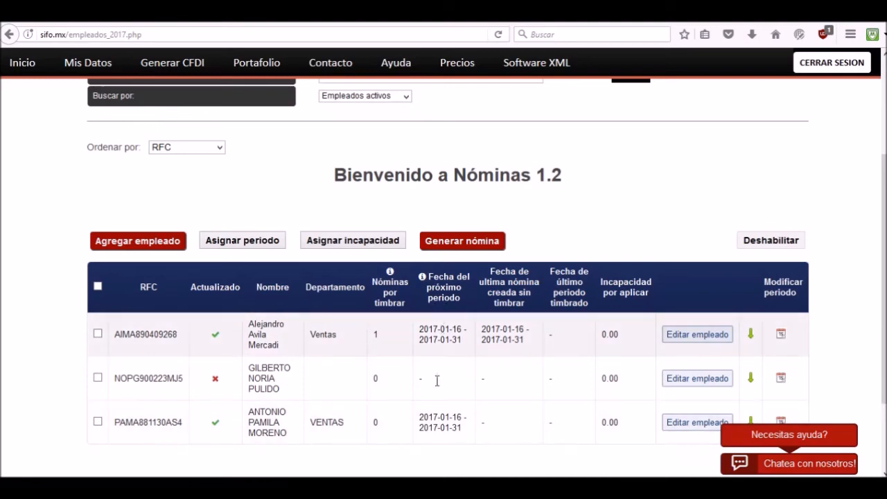
scroll(419, 363, "down", 3)
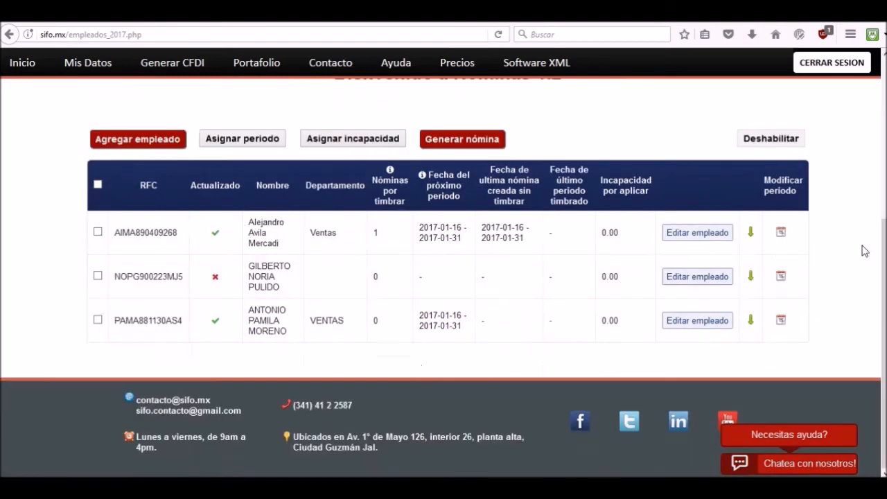
left_click(781, 232)
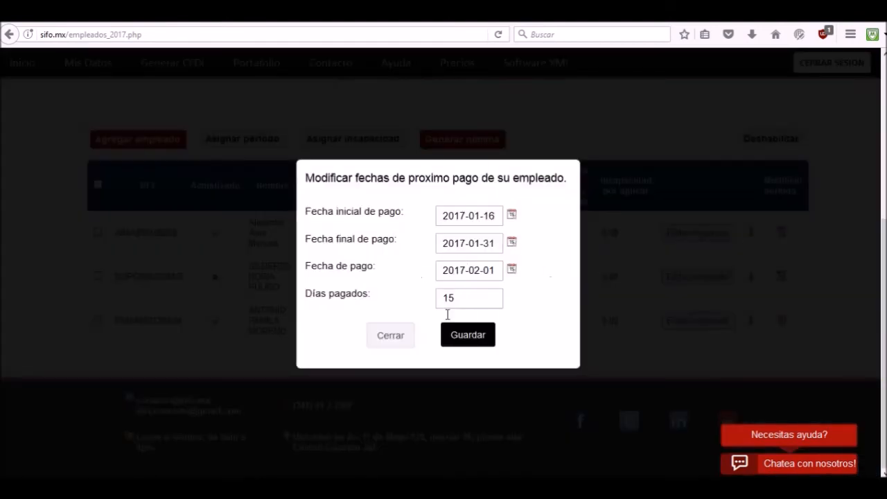
left_click(389, 336)
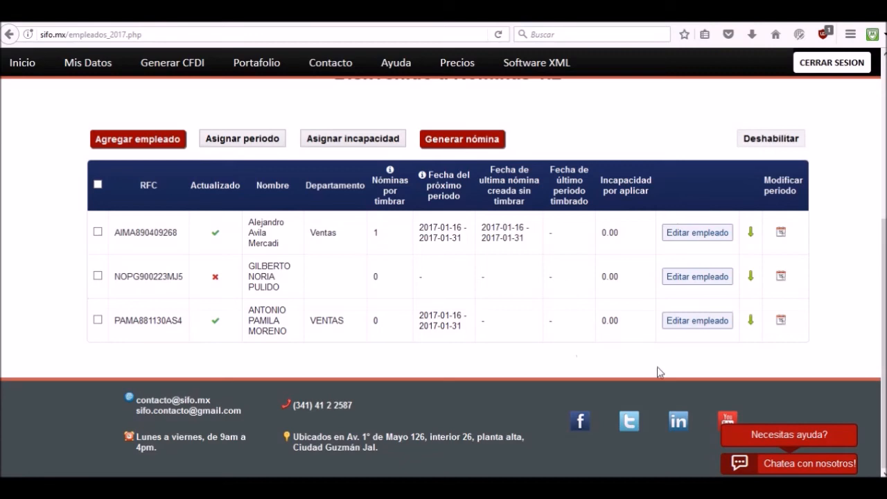
Disable the second employee, whose data is not updated, and select the first employee in the active list.
left_click(751, 278)
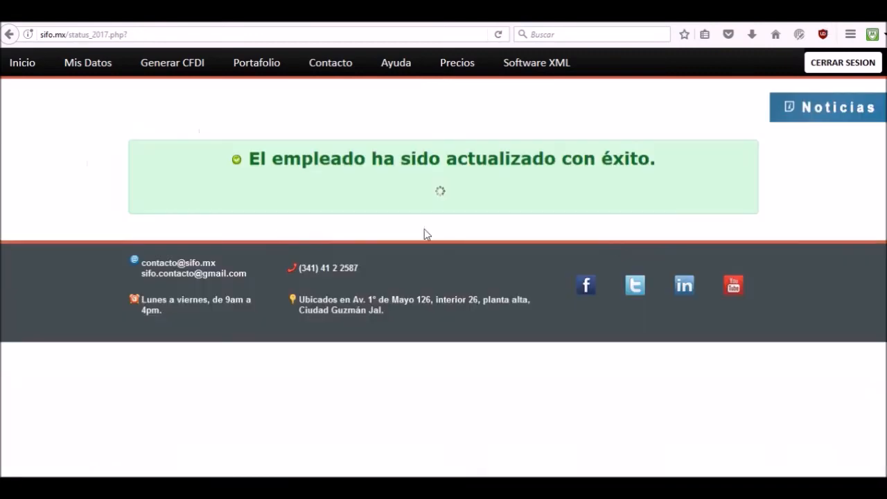
scroll(326, 266, "down", 3)
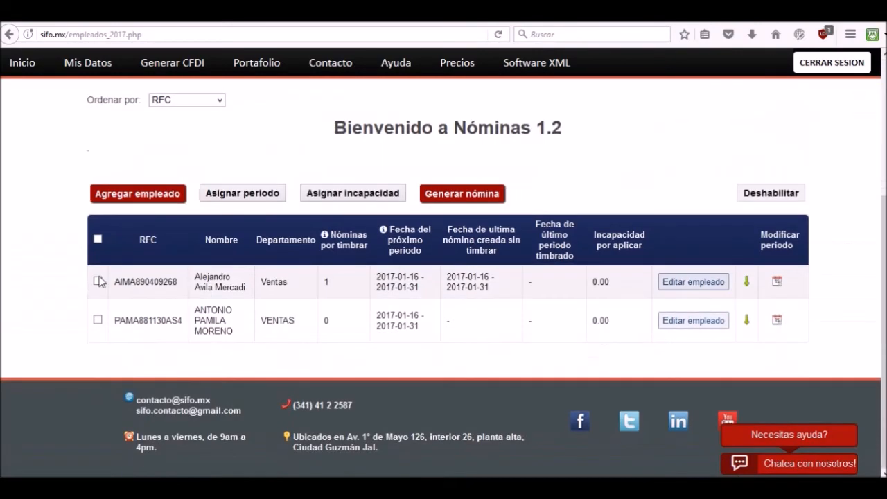
left_click(97, 280)
left_click(786, 199)
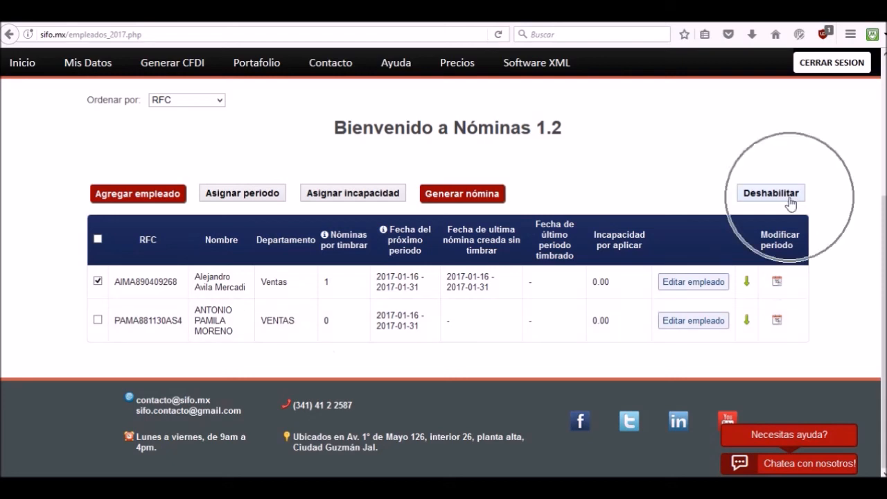
Filter the employee list by inactive employees, review the disabled ones, and return to the active employees.
scroll(466, 199, "up", 3)
scroll(457, 202, "up", 1)
left_click(402, 199)
left_click(390, 220)
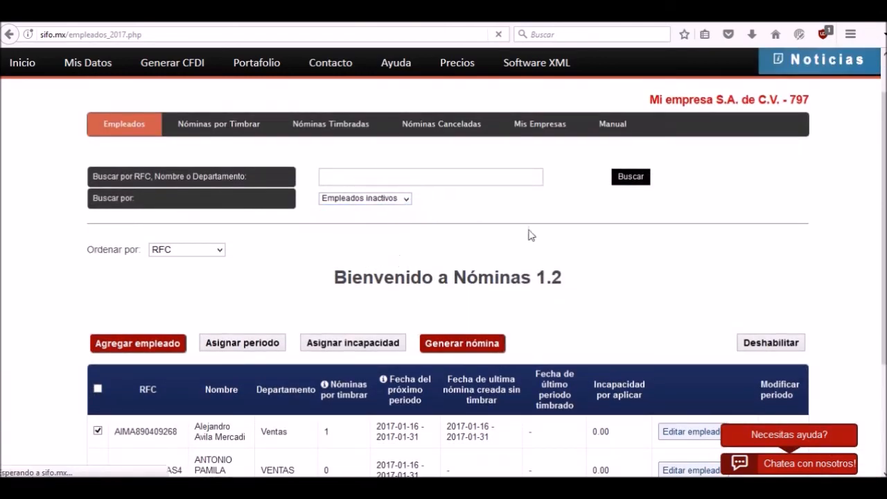
scroll(529, 230, "down", 5)
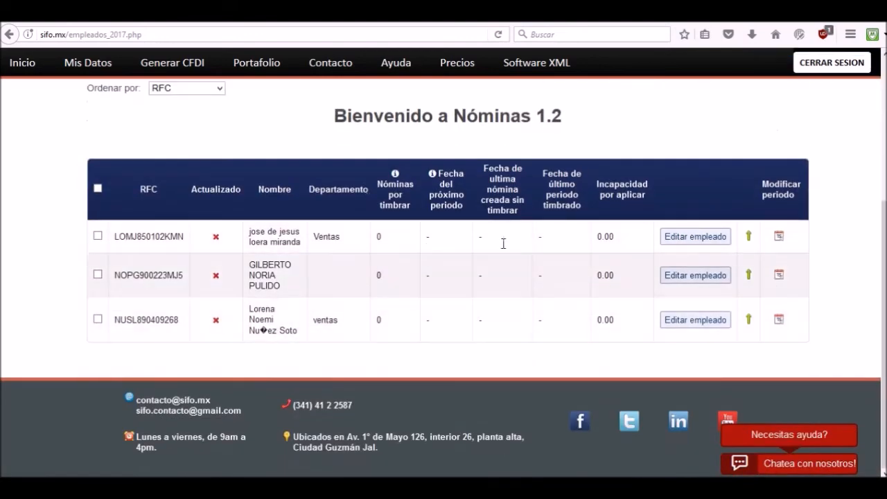
scroll(509, 192, "up", 4)
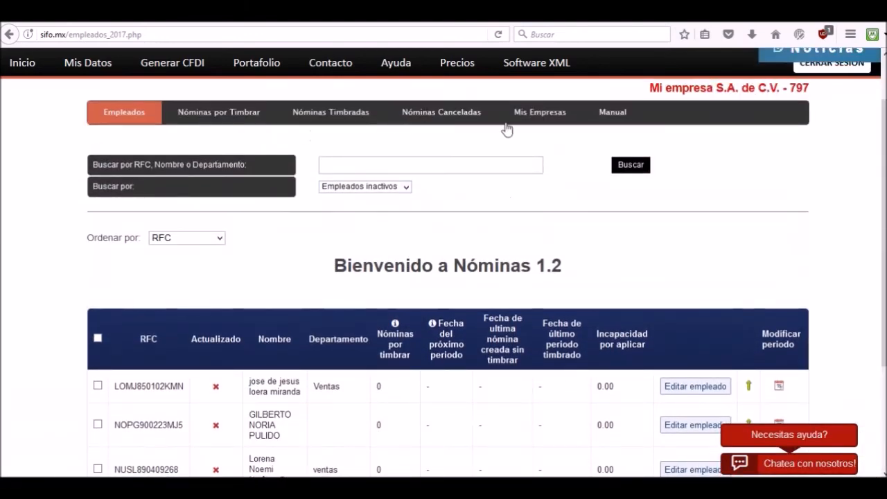
left_click(120, 116)
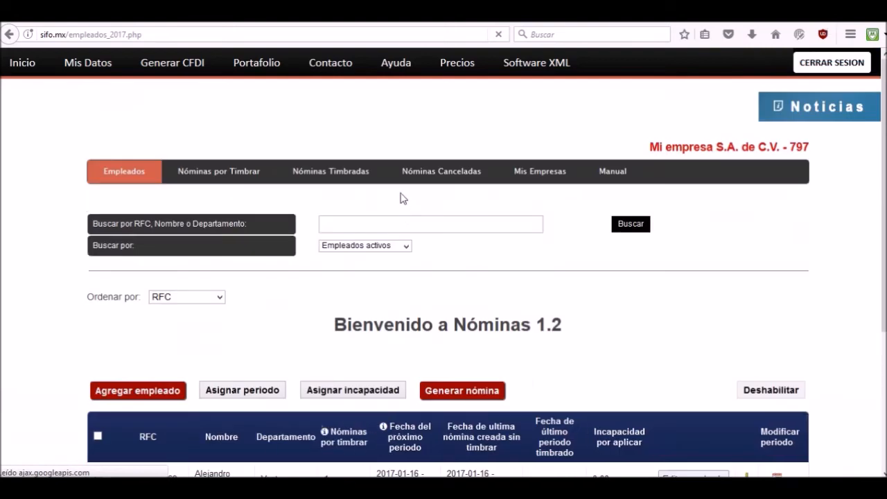
Assign the second employee 1 day of incapacity of type (2) Enfermedad en general with an amount of 100, and save it.
scroll(406, 265, "down", 5)
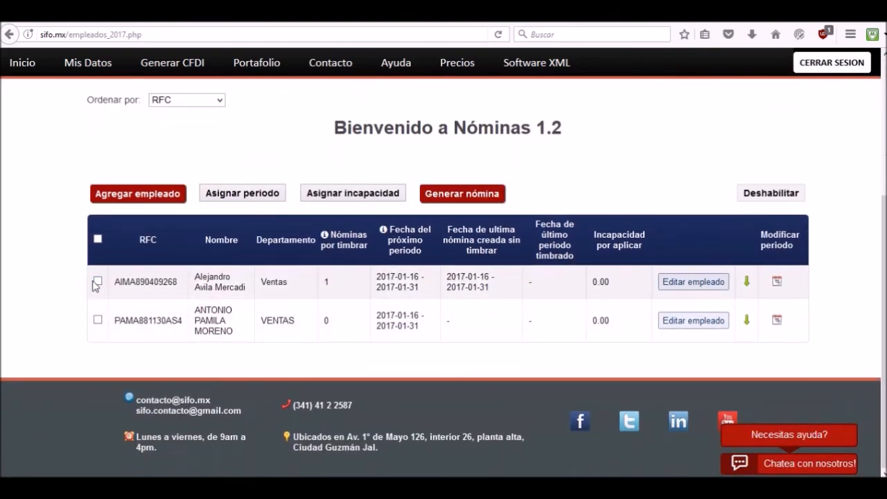
left_click(98, 320)
left_click(383, 194)
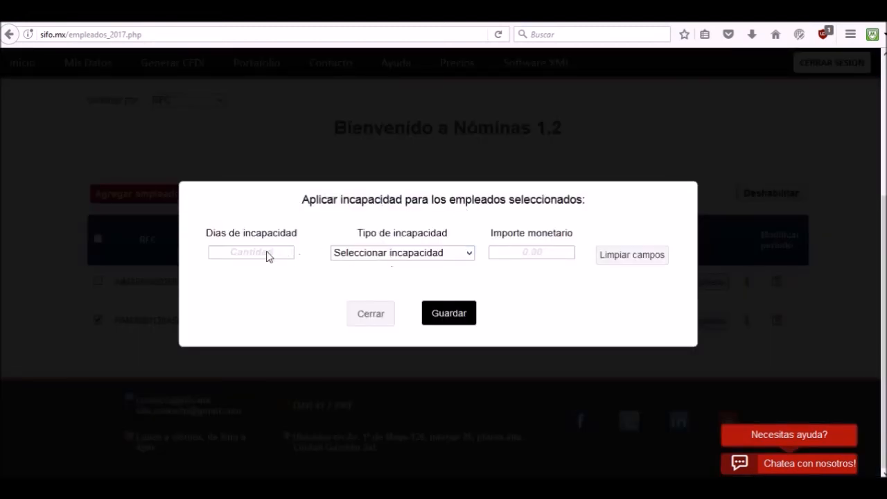
left_click(265, 253)
type("1")
left_click(410, 254)
left_click(388, 291)
left_click(523, 252)
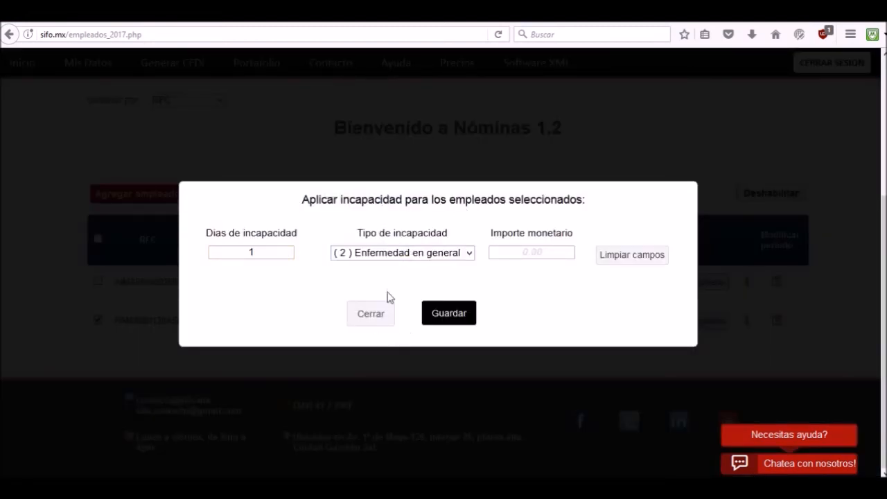
left_click(434, 314)
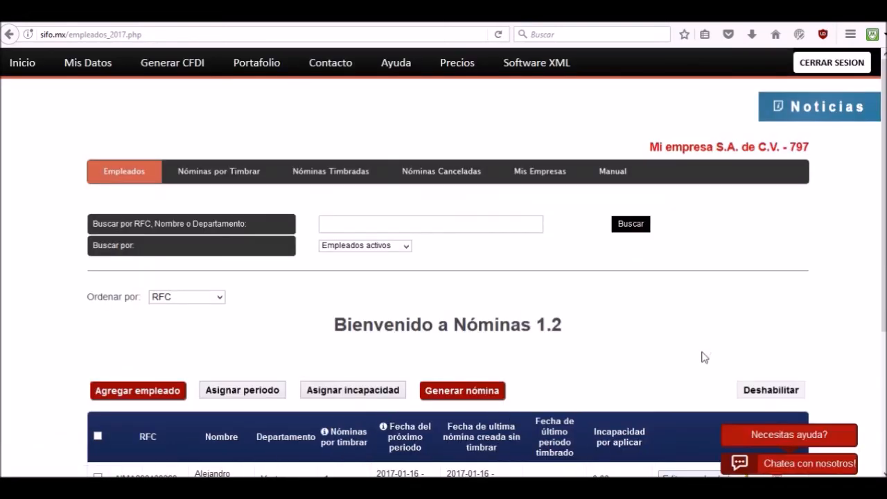
Generate the payroll for the second employee, who has the incapacity amount assigned.
scroll(703, 357, "down", 3)
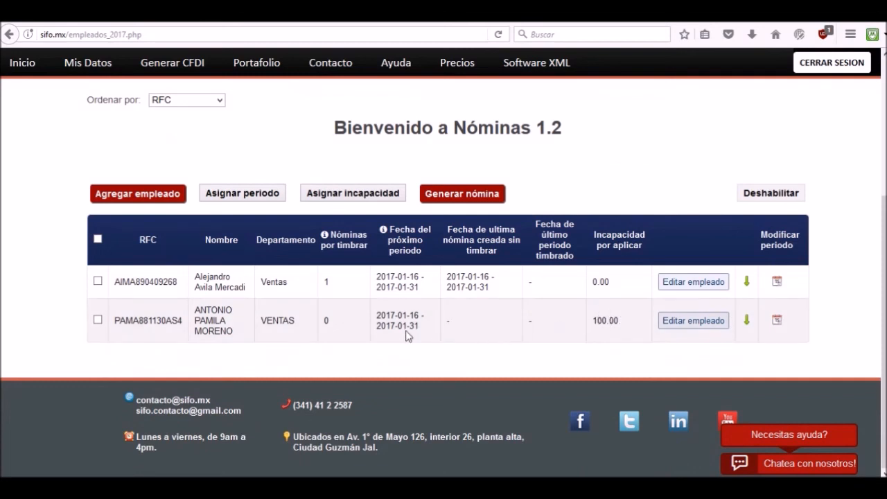
left_click(98, 320)
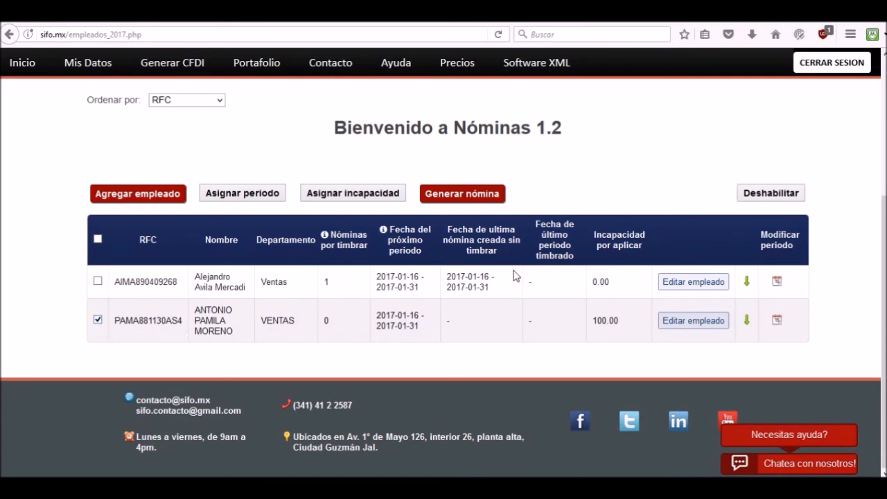
left_click(464, 197)
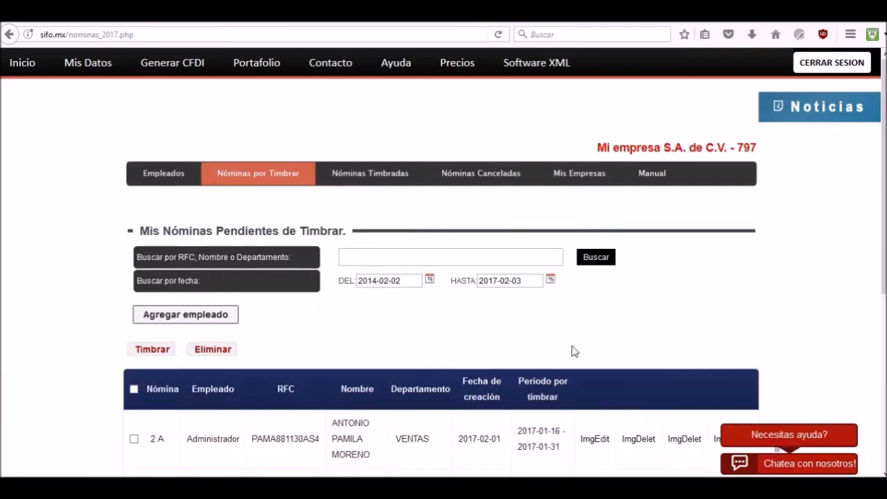
scroll(453, 305, "down", 3)
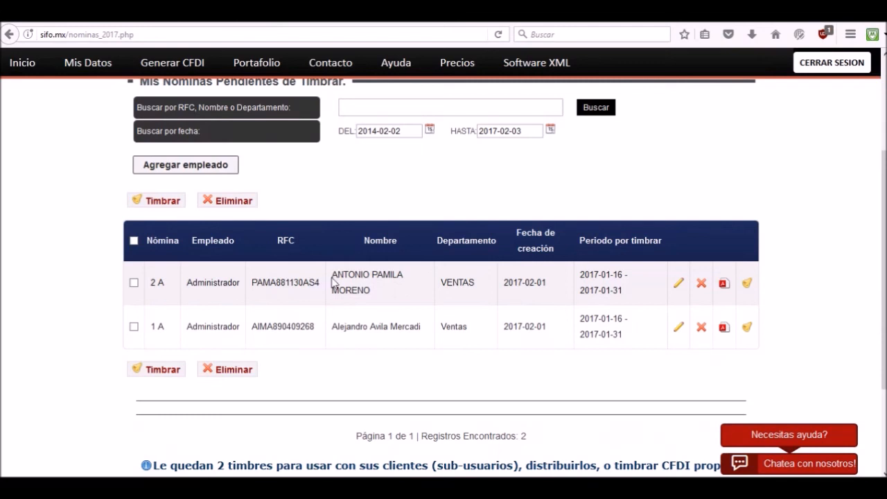
left_click(134, 282)
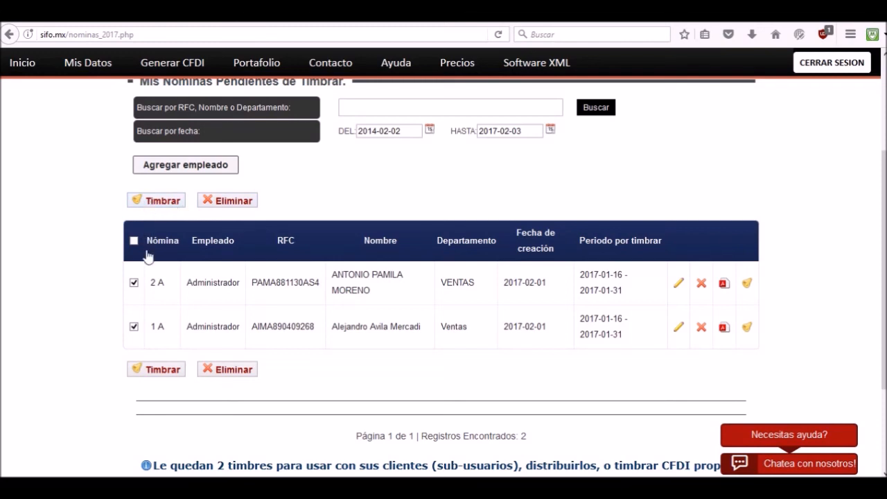
left_click(134, 326)
left_click(134, 282)
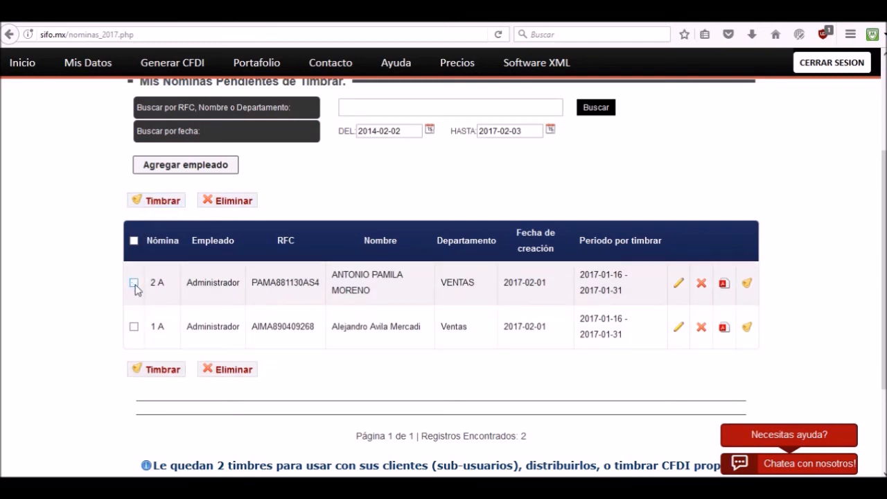
Stamp only payroll 2 A from the list of pending payrolls.
left_click(747, 285)
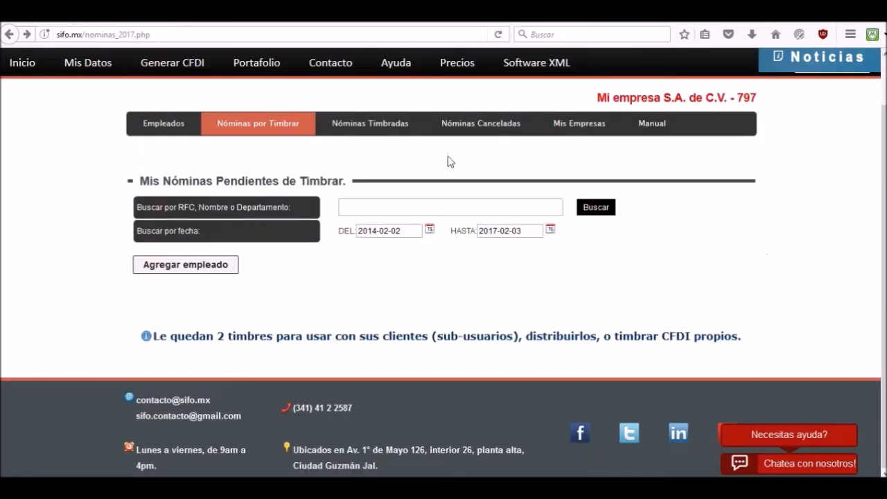